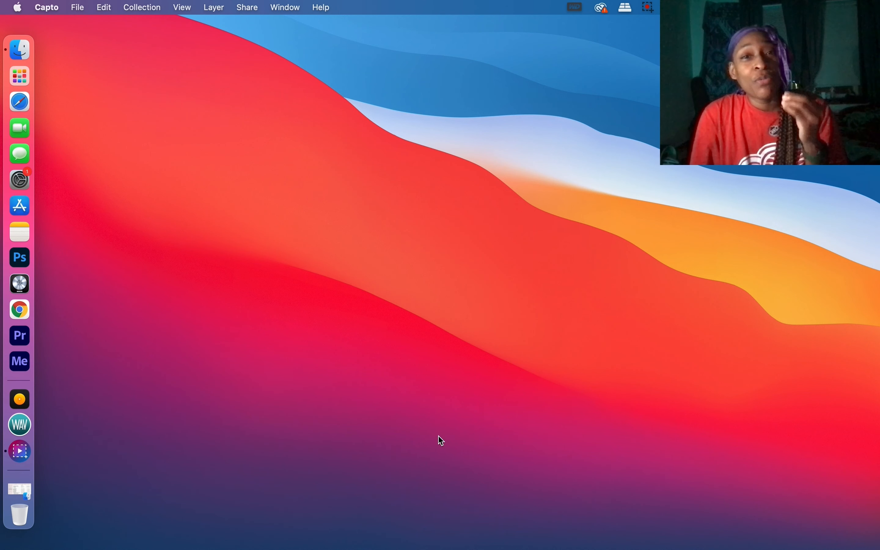
# Launch Logic Pro and start a new empty project
pyautogui.click(23, 283)
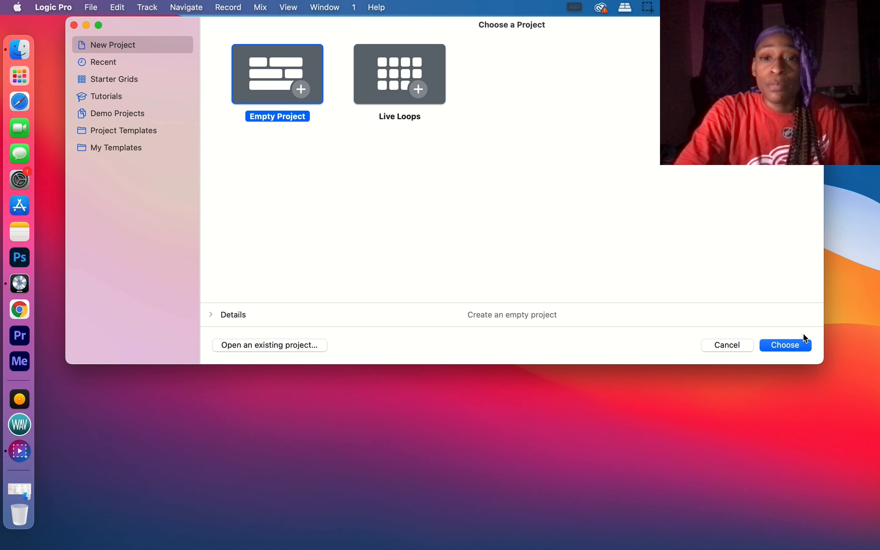
pyautogui.click(795, 349)
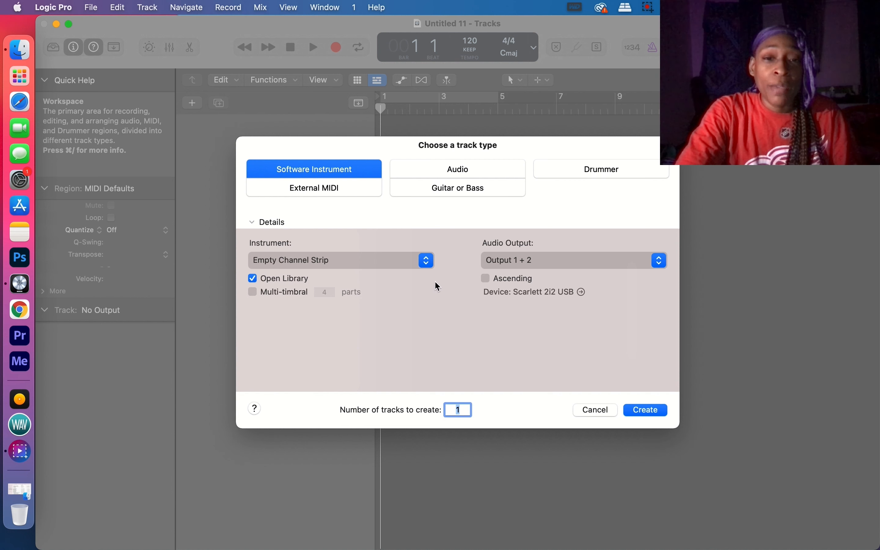
# Create four software instrument tracks using the Arcade stereo instrument from the AU Instruments Output folder
pyautogui.click(427, 262)
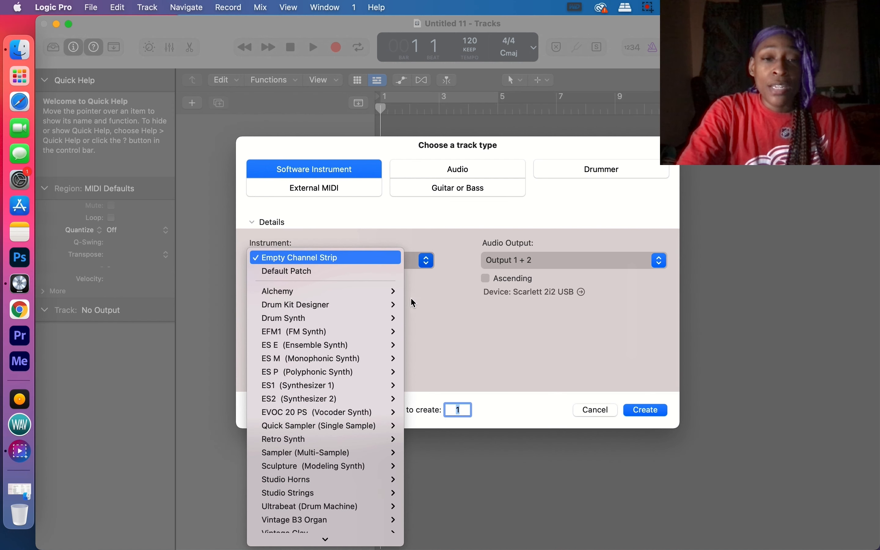
pyautogui.moveTo(325, 539)
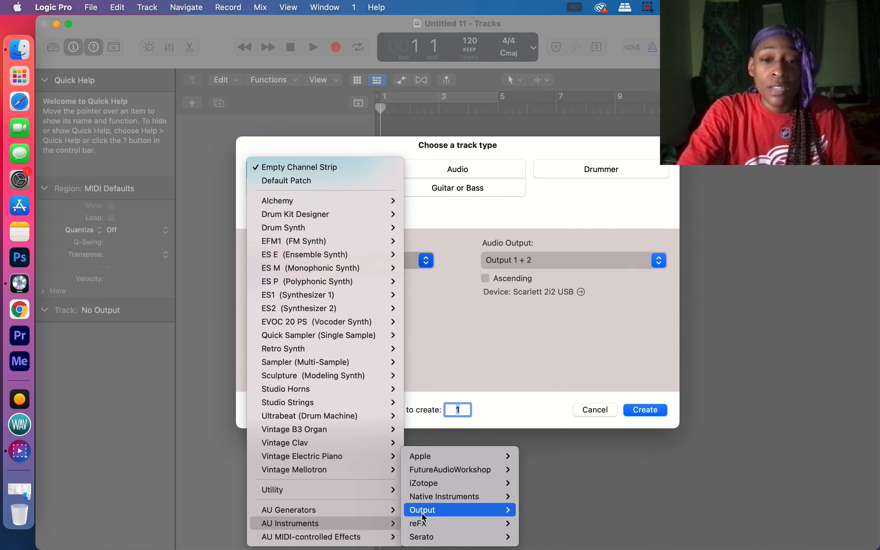
pyautogui.moveTo(473, 510)
pyautogui.moveTo(545, 510)
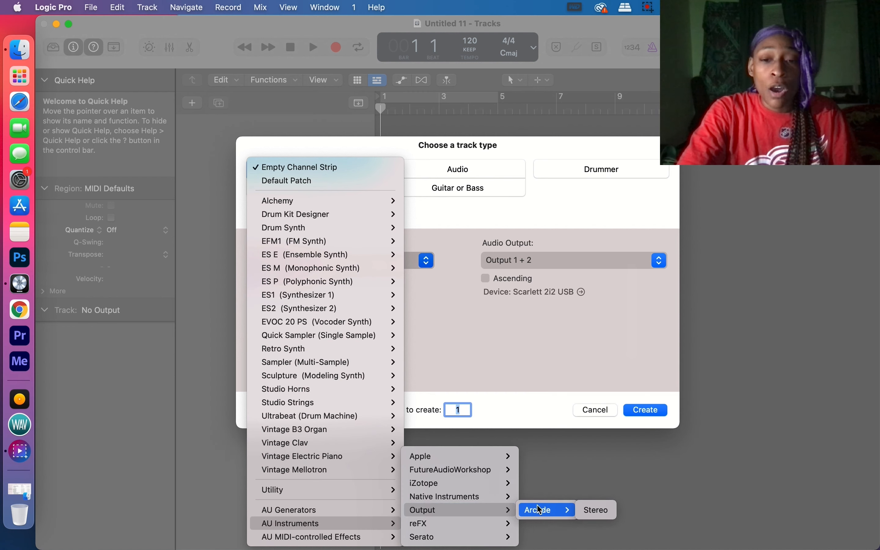
pyautogui.click(598, 511)
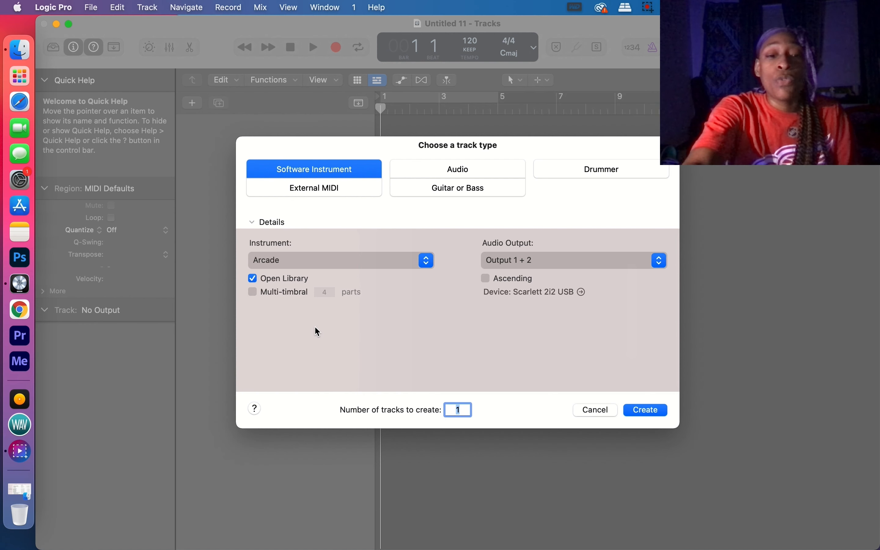
pyautogui.write('4')
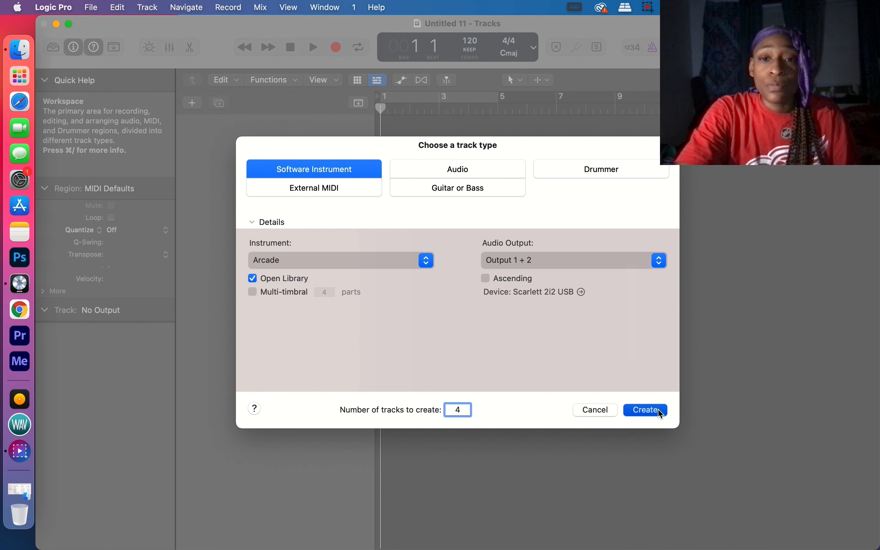
pyautogui.click(646, 410)
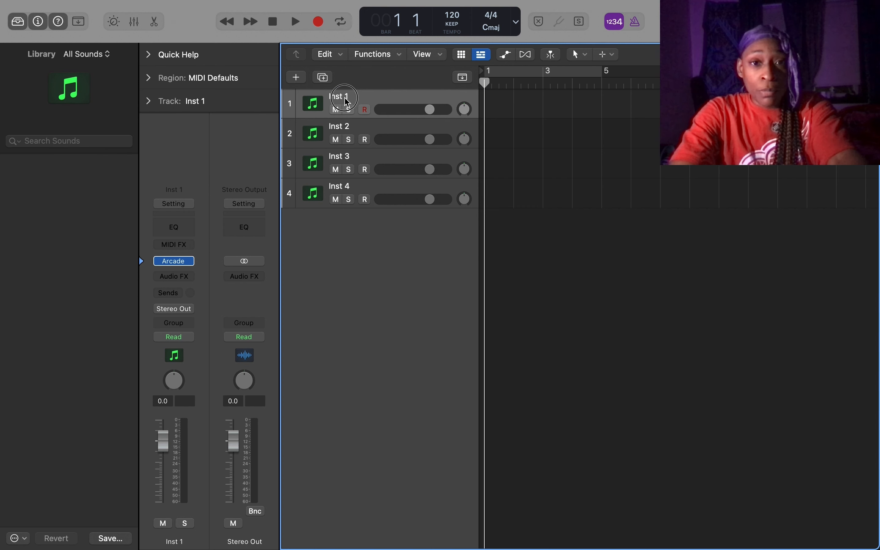
# Rename the first two tracks to Melody and Pads
pyautogui.doubleClick(345, 97)
pyautogui.write('Melody')
pyautogui.doubleClick(345, 126)
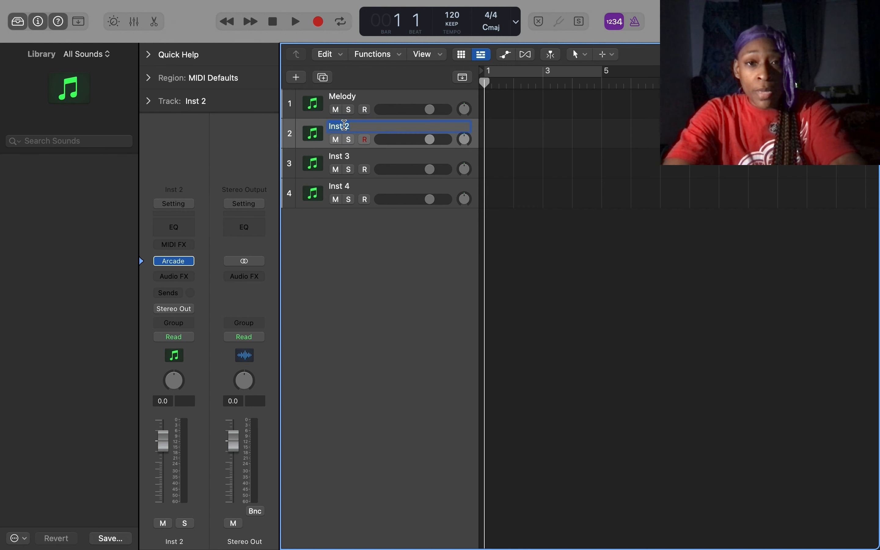
pyautogui.write('Pads')
pyautogui.press('Return')
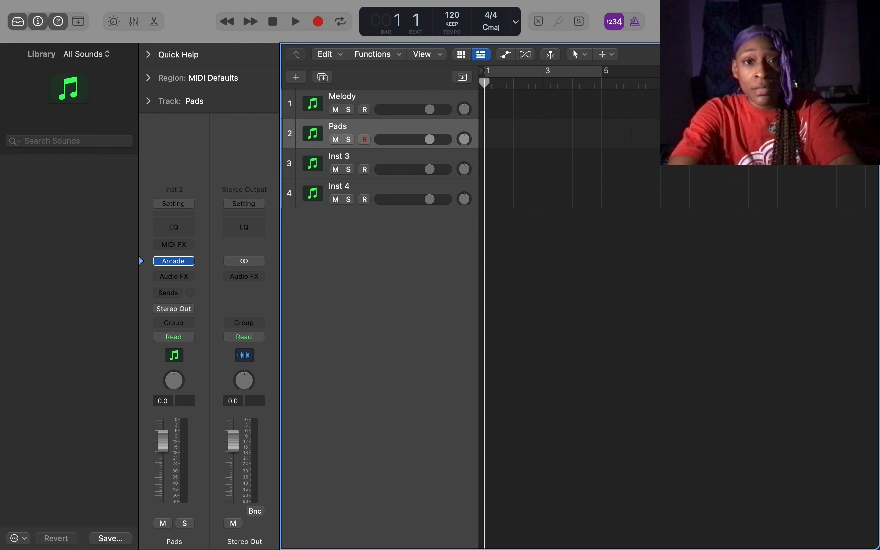
# Rename the third and fourth tracks to Lead and Percussion
pyautogui.doubleClick(347, 156)
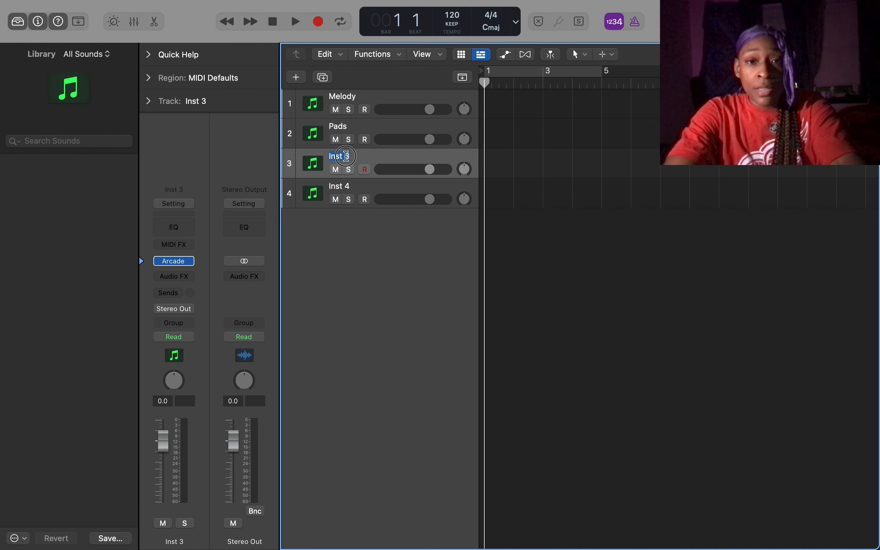
pyautogui.write('Lead')
pyautogui.press('Return')
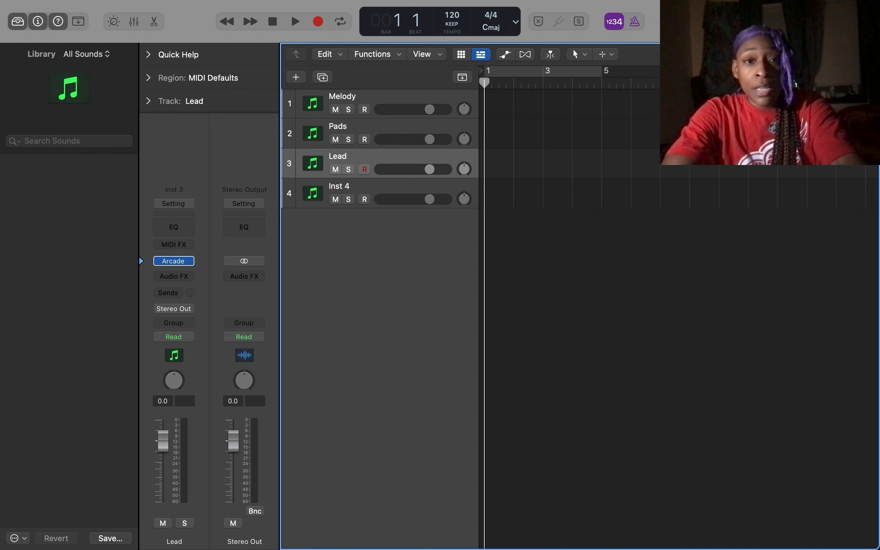
pyautogui.doubleClick(348, 185)
pyautogui.write('Pe')
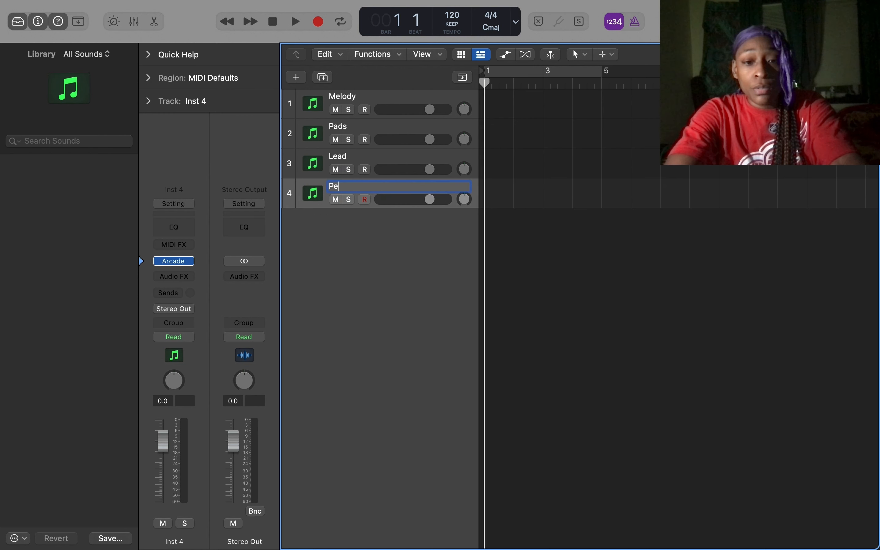
pyautogui.write('rcussion')
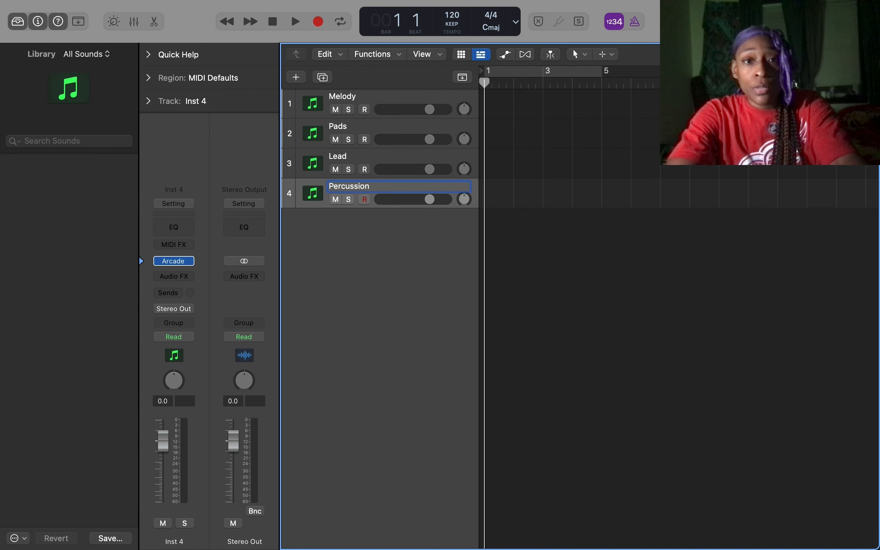
pyautogui.press('Return')
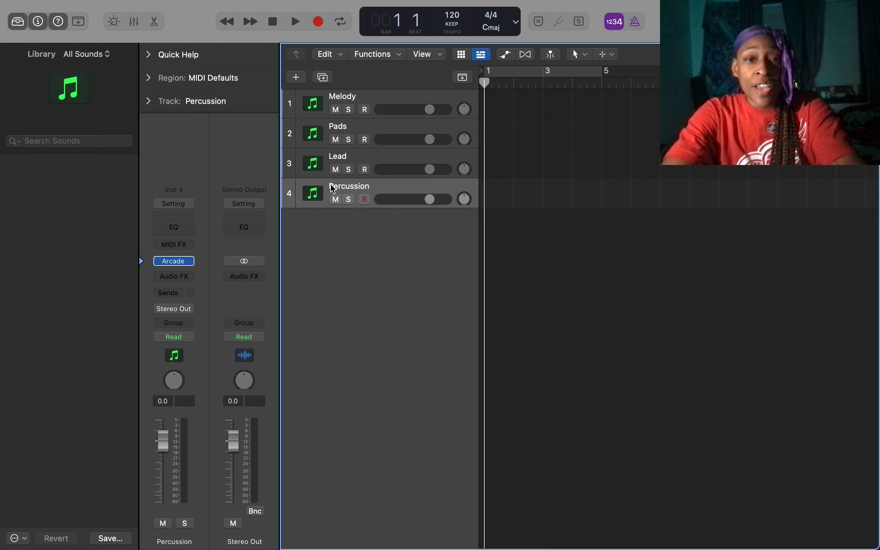
# Assign track icons: a mallet for Percussion, a planet for Pads, and an accordion for Melody
pyautogui.keyDown('ctrl'); pyautogui.click(314, 197); pyautogui.keyUp('ctrl')
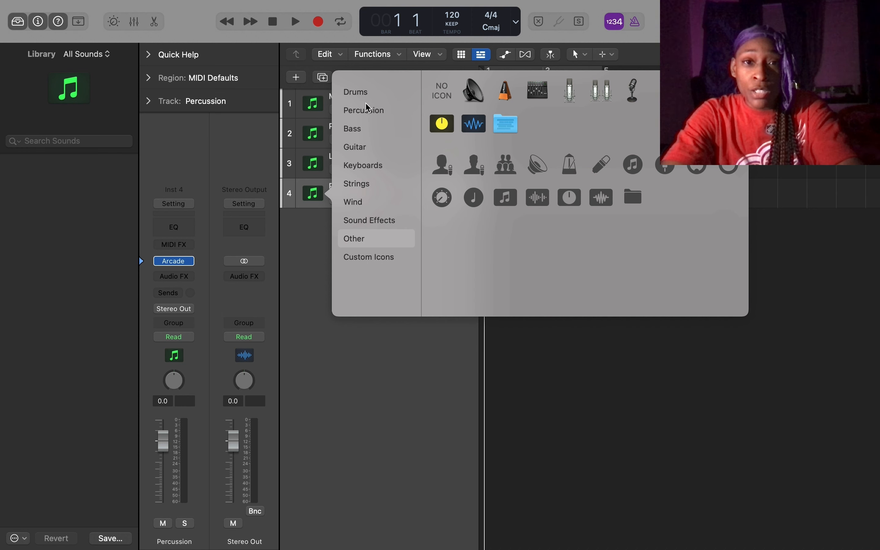
pyautogui.click(370, 112)
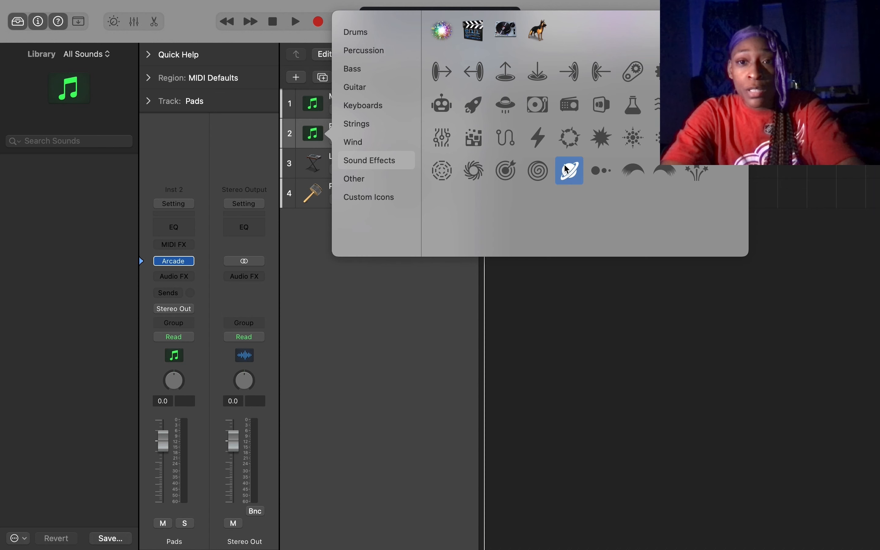
pyautogui.click(568, 170)
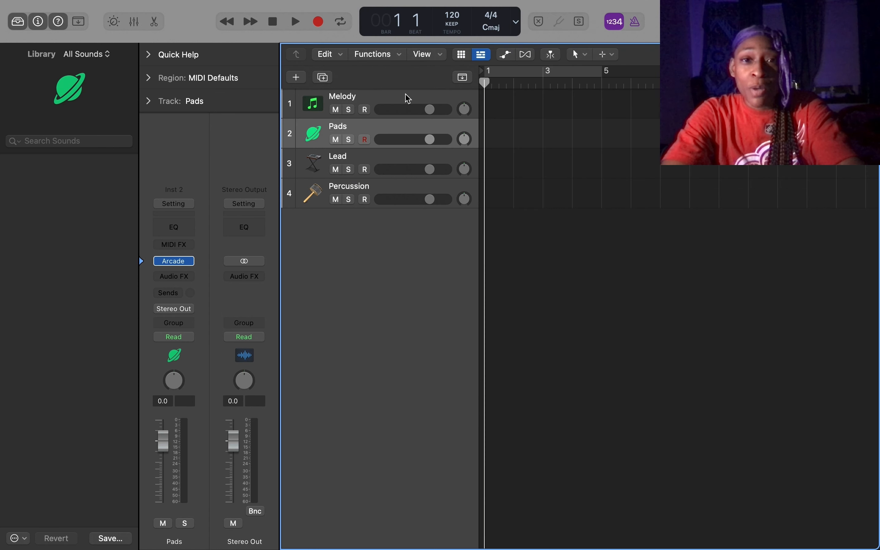
pyautogui.rightClick(313, 108)
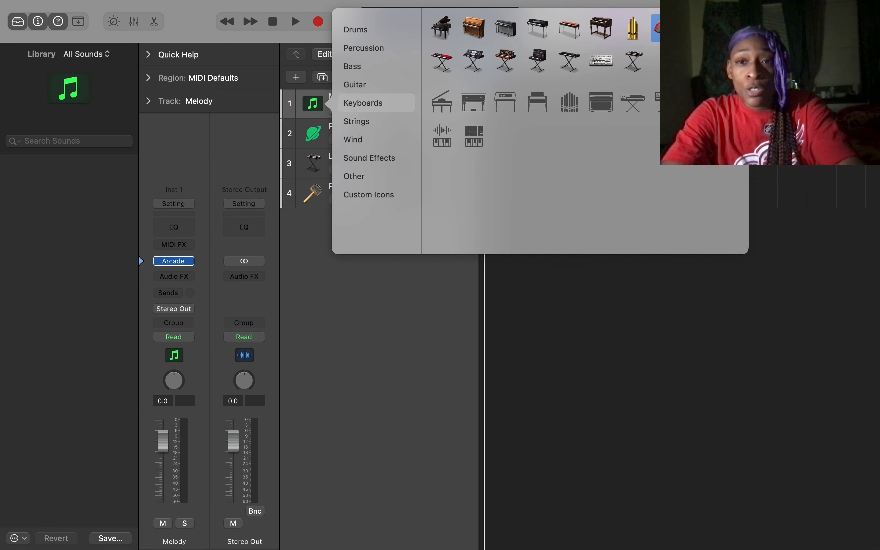
pyautogui.click(663, 30)
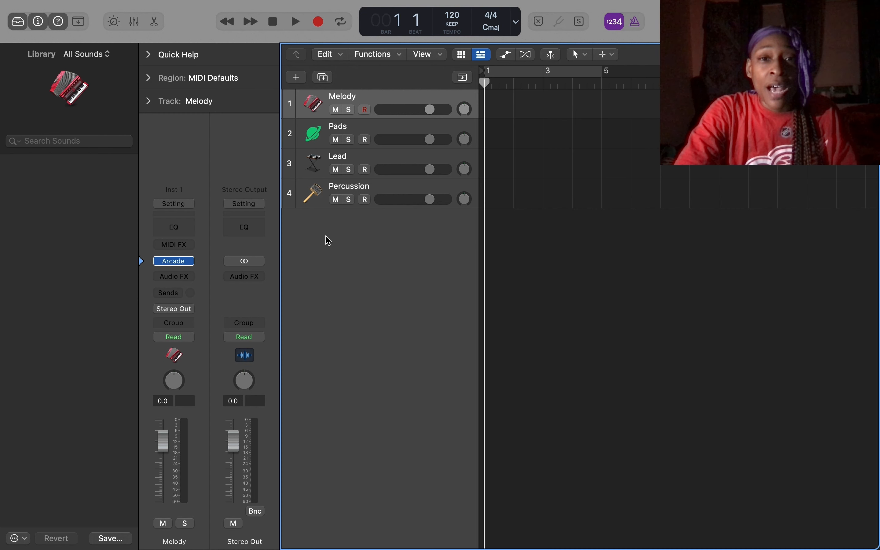
# Add one more software instrument track using the Drum Kit Designer stereo instrument
pyautogui.click(297, 78)
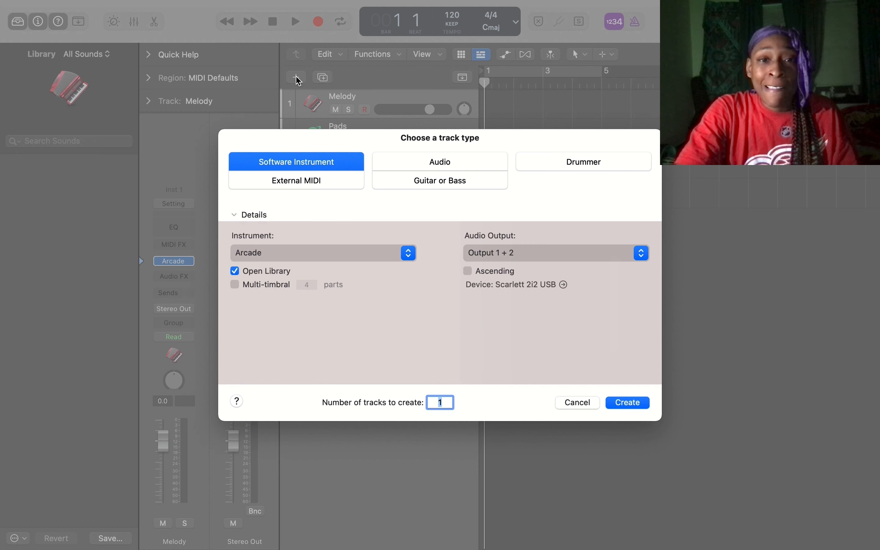
pyautogui.click(412, 256)
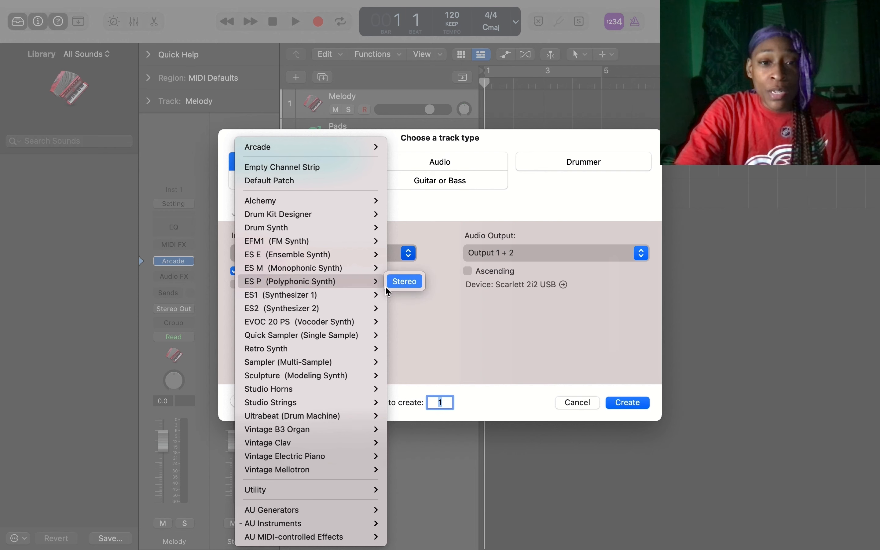
pyautogui.moveTo(358, 322)
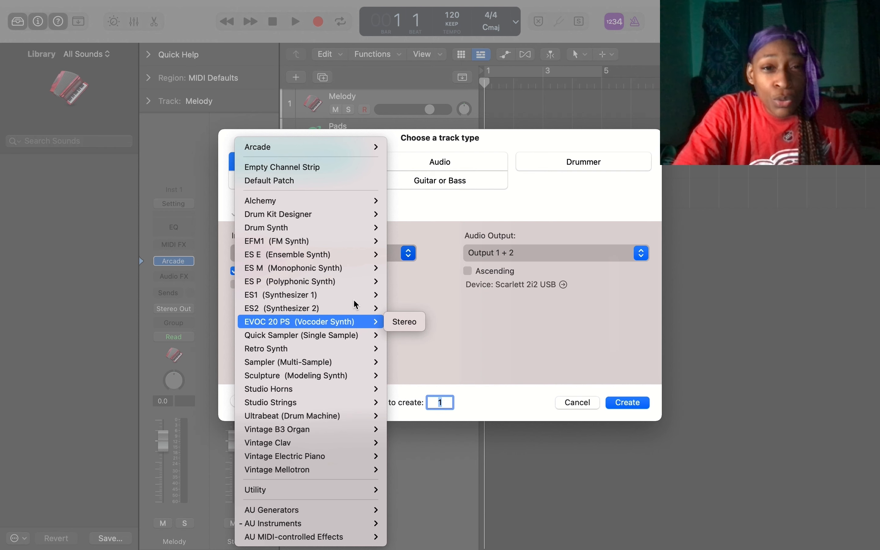
pyautogui.moveTo(348, 222)
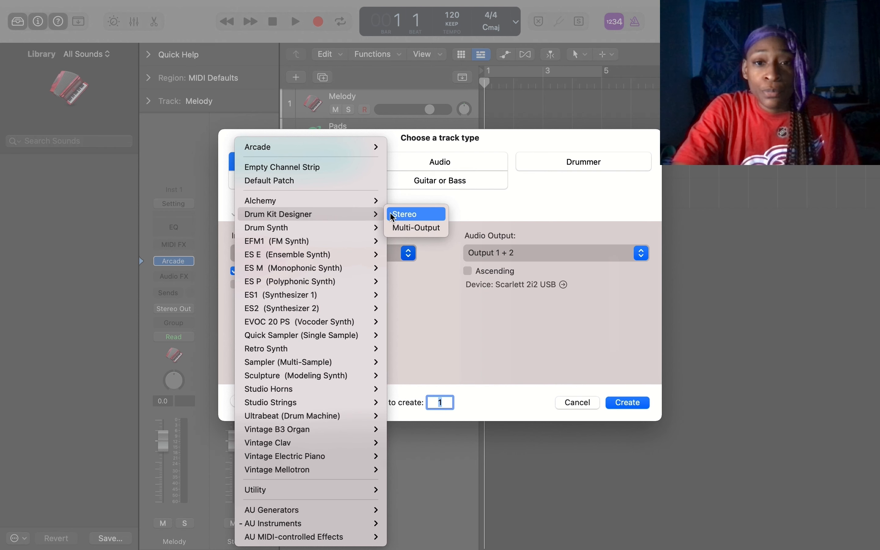
pyautogui.click(397, 218)
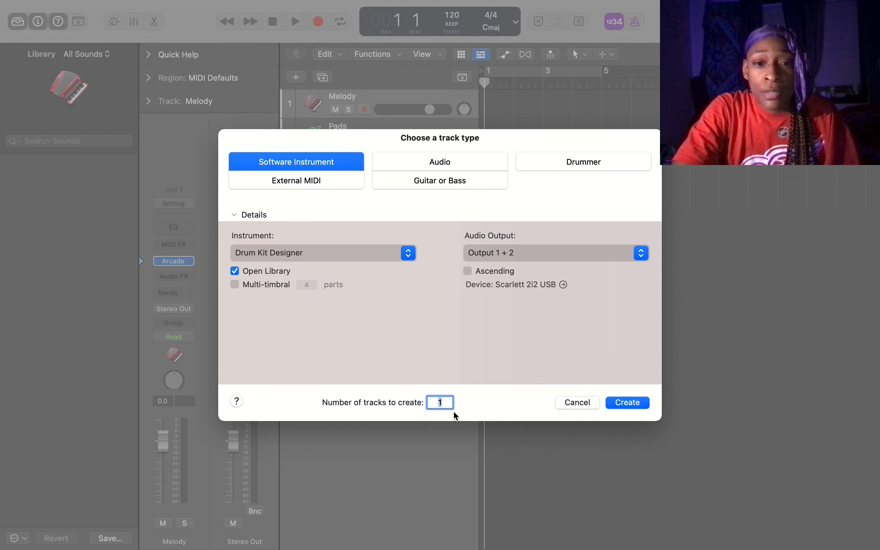
pyautogui.click(644, 403)
pyautogui.moveTo(318, 134); pyautogui.dragTo(338, 242)
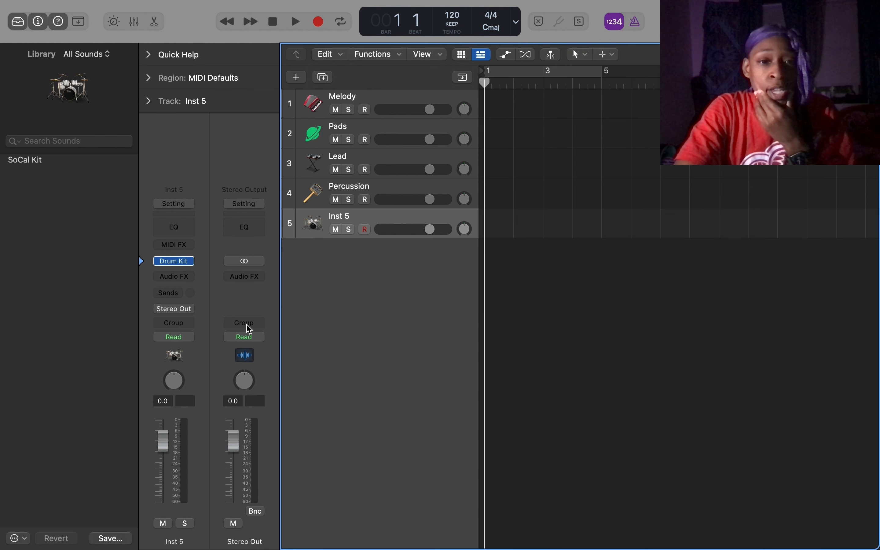
# Rename the new fifth track to Drums
pyautogui.doubleClick(343, 219)
pyautogui.write('Drums')
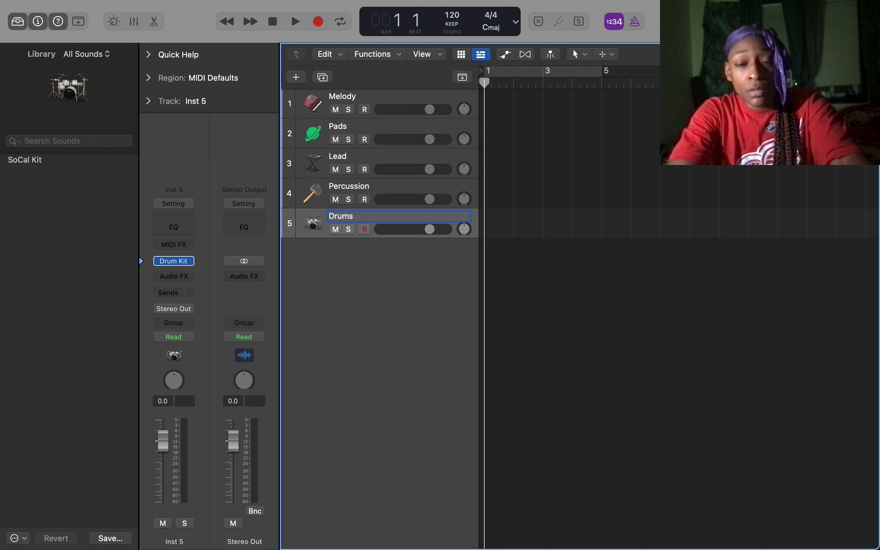
pyautogui.press('Return')
# Replace the Drums track's instrument with Drum Machine Designer and close its plug-in window
pyautogui.moveTo(195, 261)
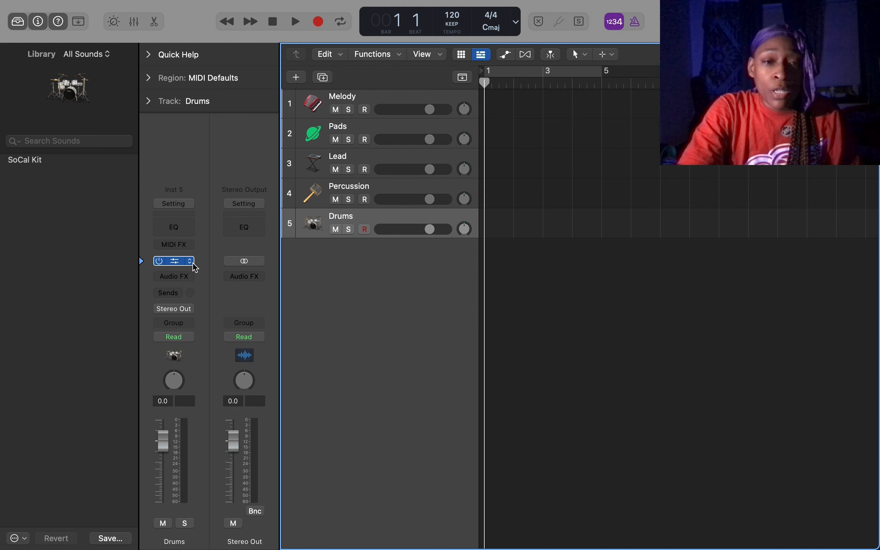
pyautogui.click(190, 262)
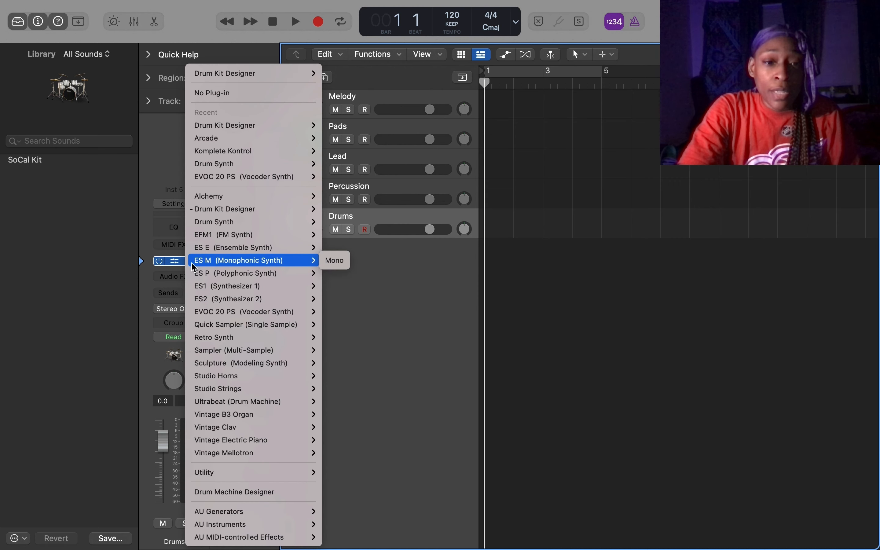
pyautogui.click(245, 492)
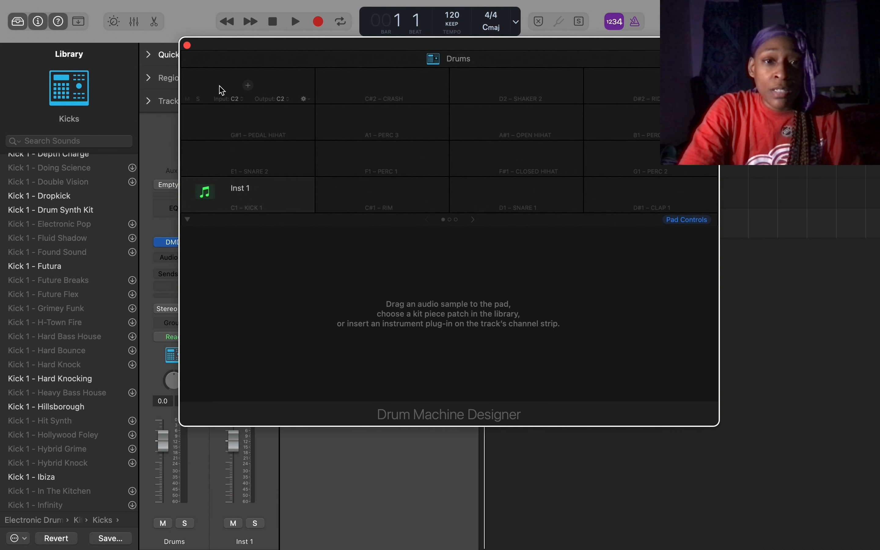
pyautogui.click(188, 46)
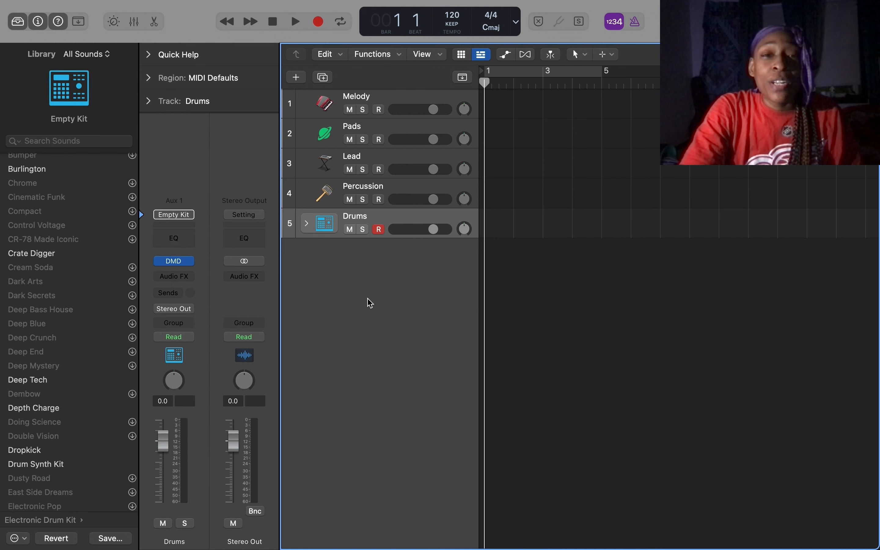
# Add a new software instrument track using the SubLab stereo instrument
pyautogui.click(297, 78)
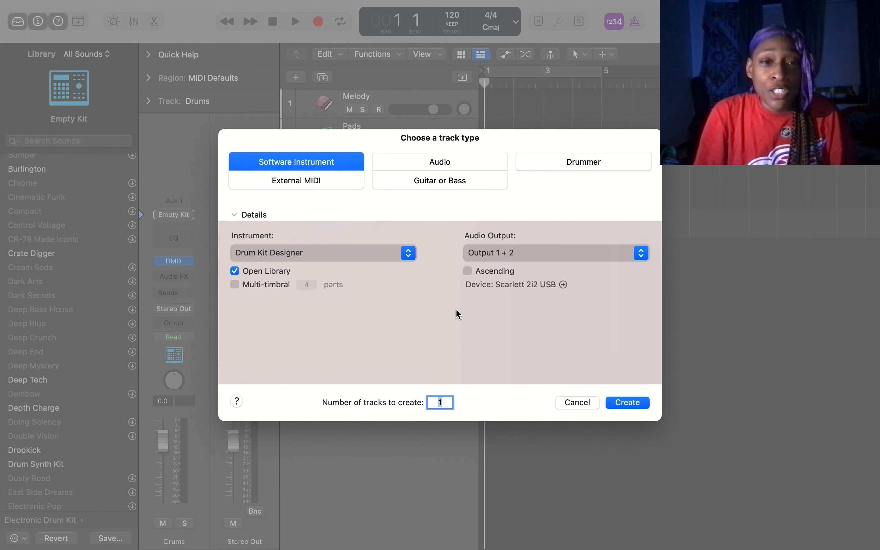
pyautogui.click(409, 254)
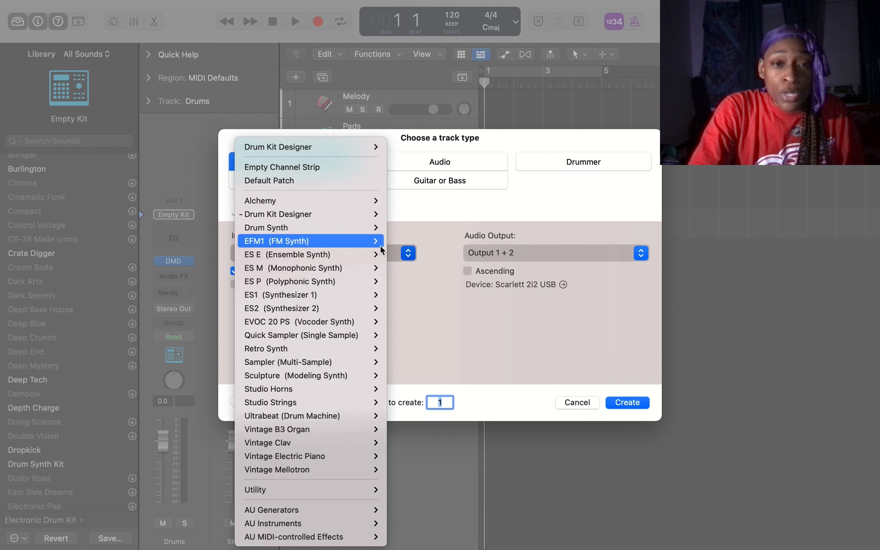
pyautogui.moveTo(362, 203)
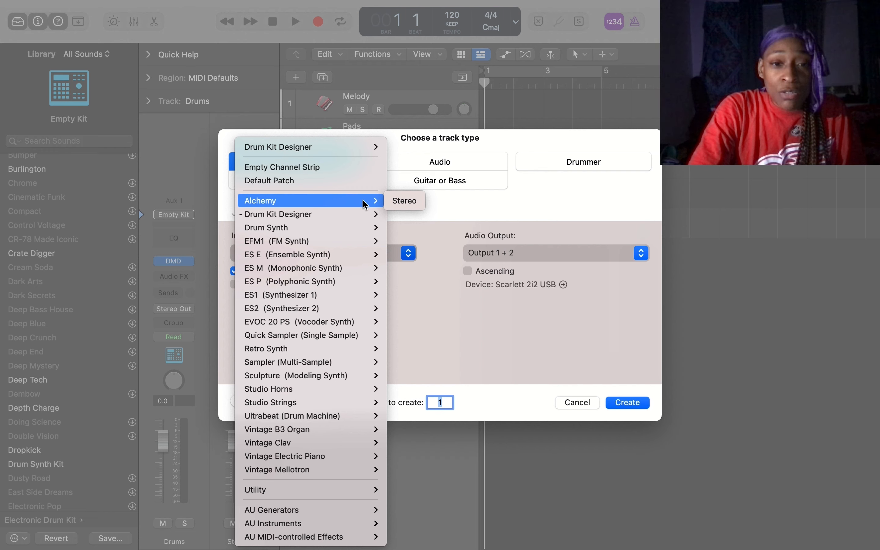
pyautogui.moveTo(352, 356)
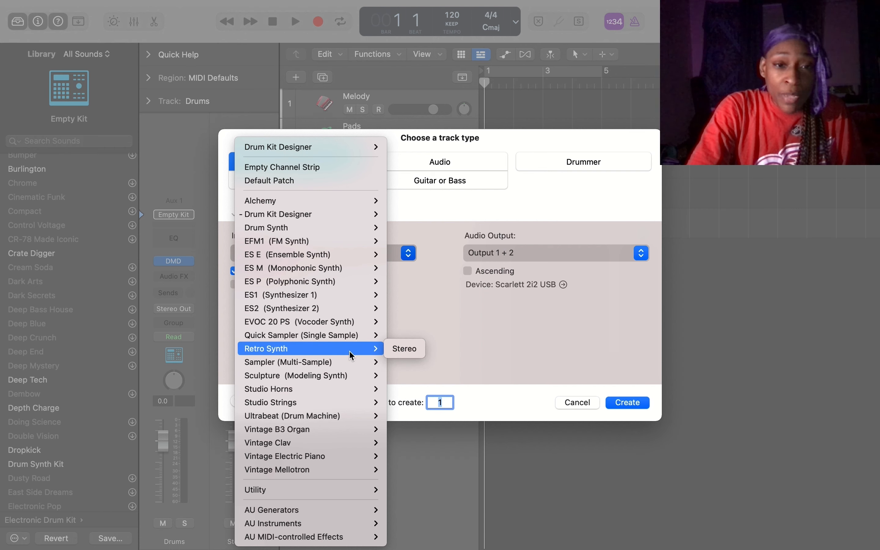
pyautogui.moveTo(347, 256)
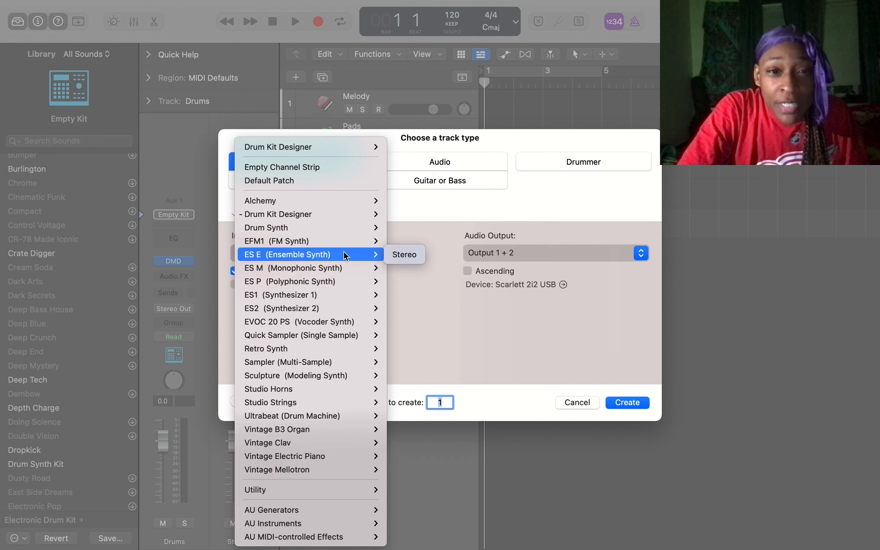
pyautogui.moveTo(346, 225)
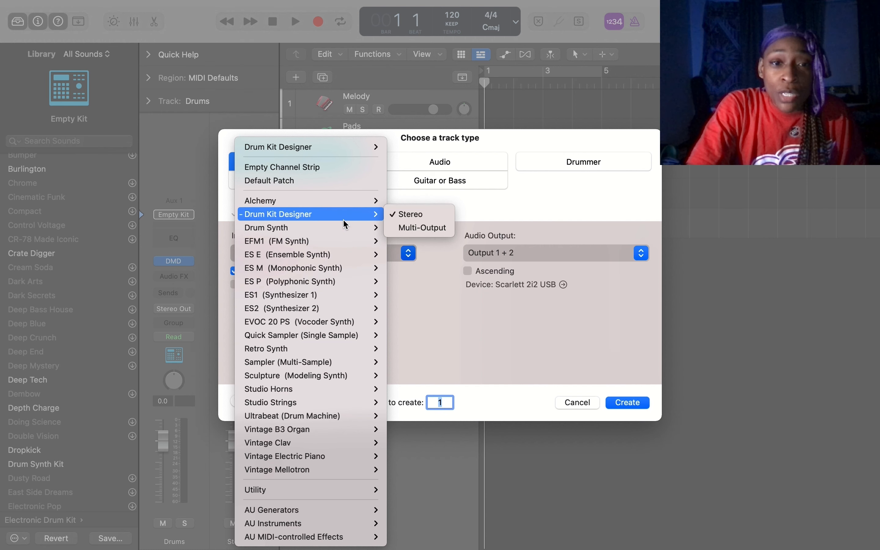
pyautogui.moveTo(366, 511)
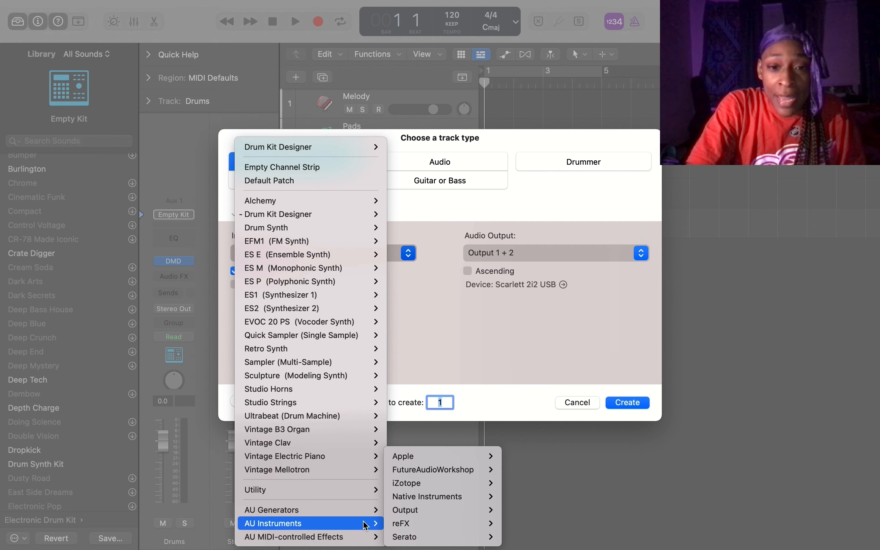
pyautogui.moveTo(473, 469)
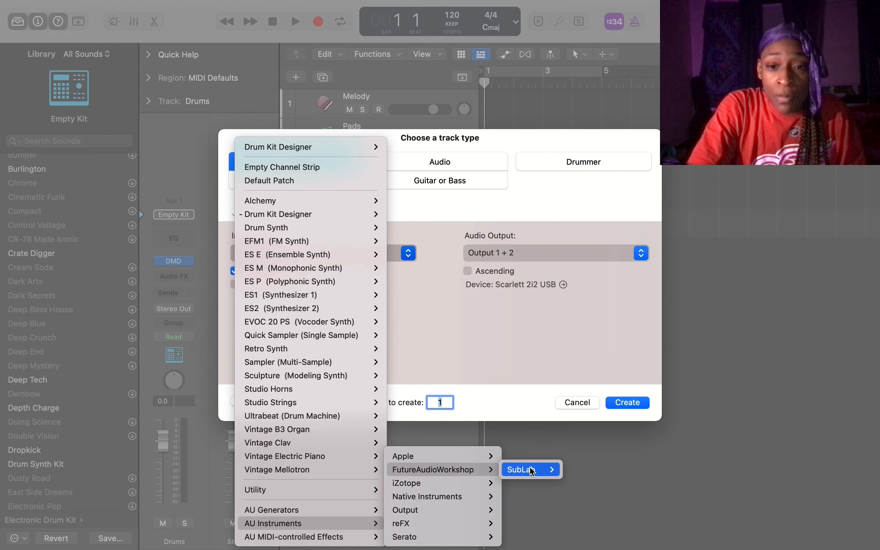
pyautogui.moveTo(533, 472)
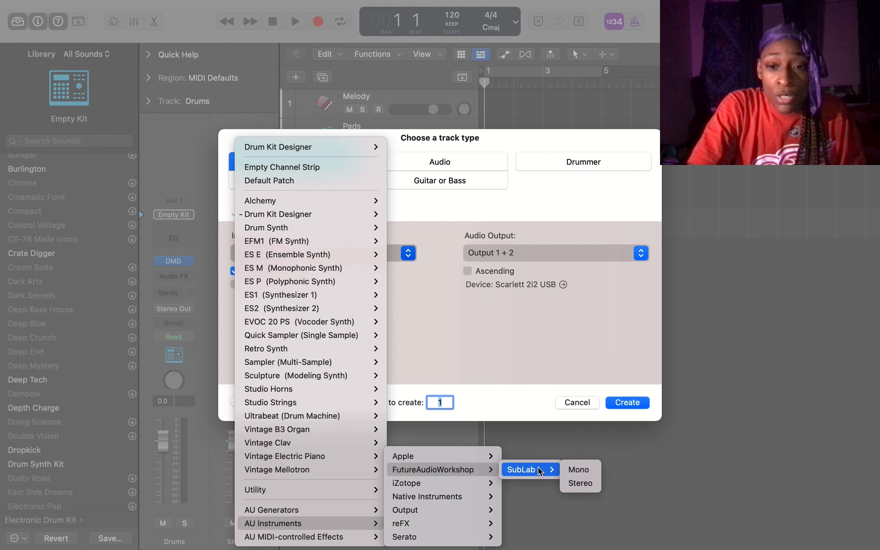
pyautogui.click(582, 484)
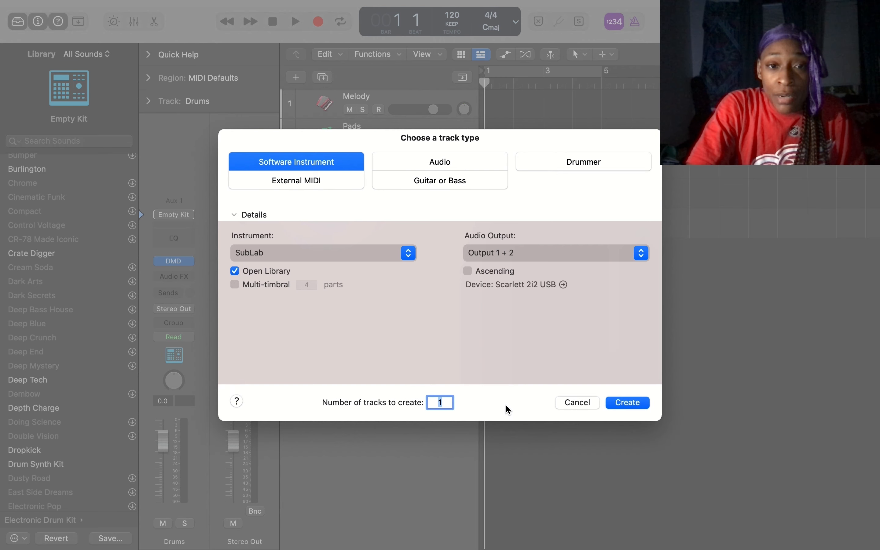
pyautogui.click(638, 407)
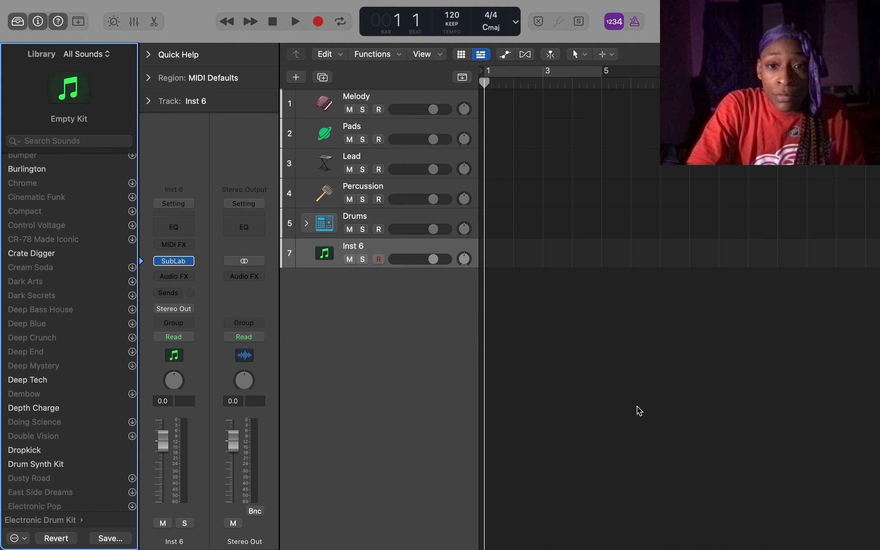
# Rename the new SubLab track to Bass/808
pyautogui.doubleClick(355, 246)
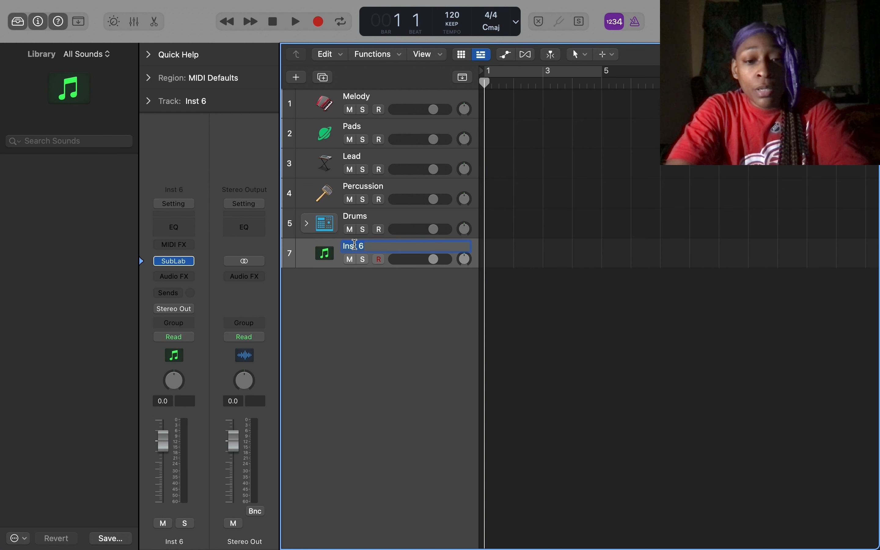
pyautogui.write('Bass/90')
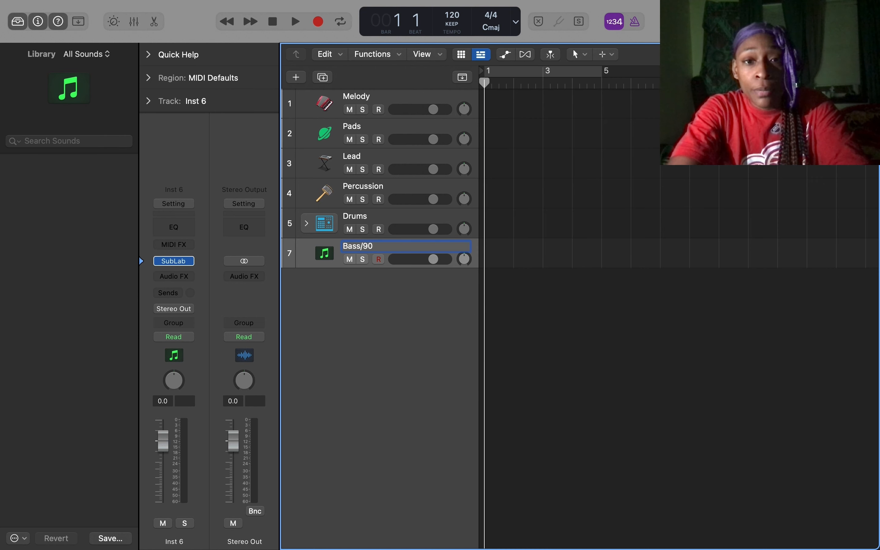
pyautogui.press('BackSpace')
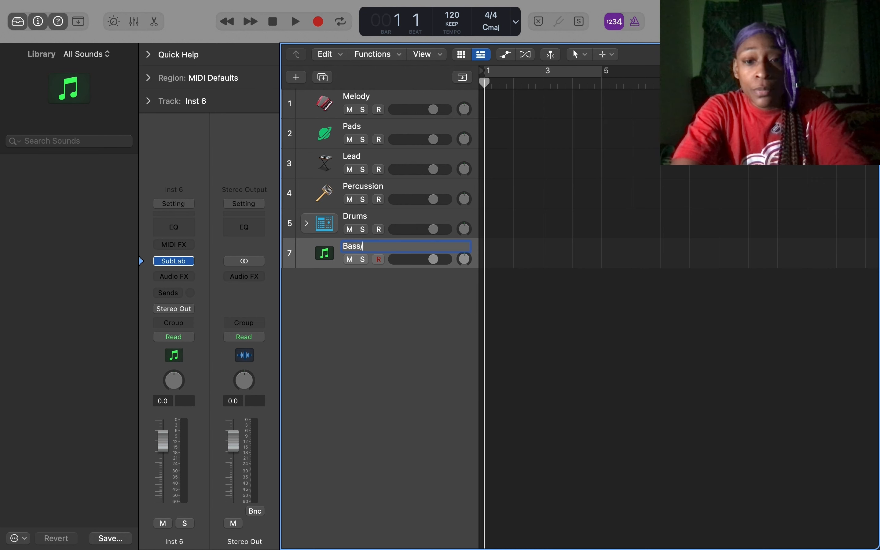
pyautogui.write('808')
# Give the Bass/808 track a bass amp icon
pyautogui.click(325, 253)
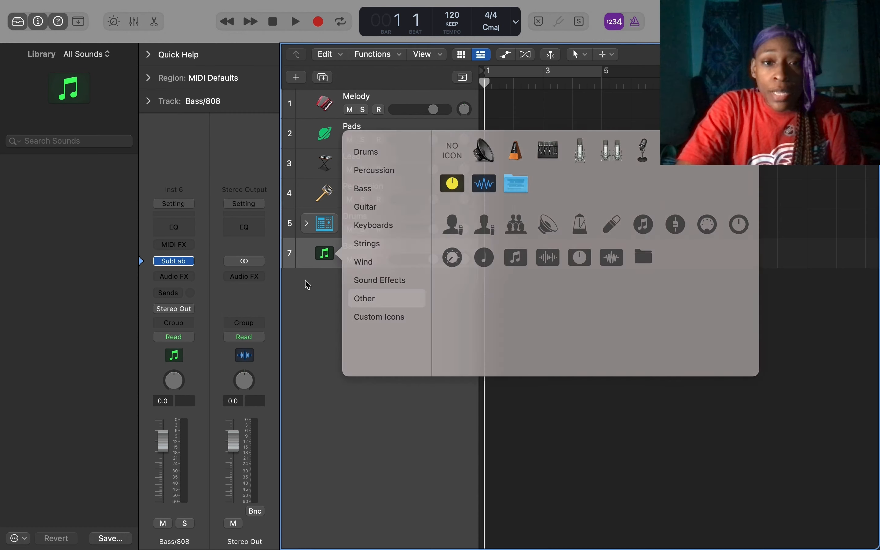
pyautogui.click(306, 282)
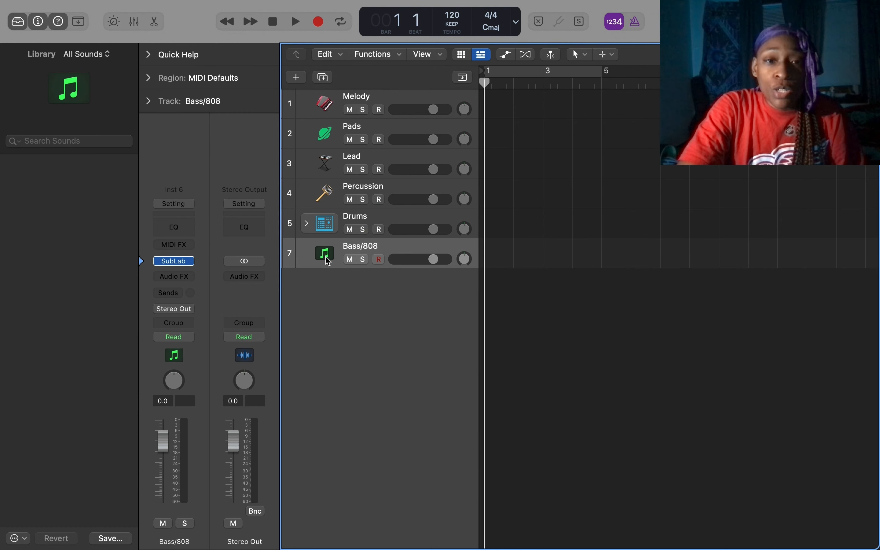
pyautogui.rightClick(325, 256)
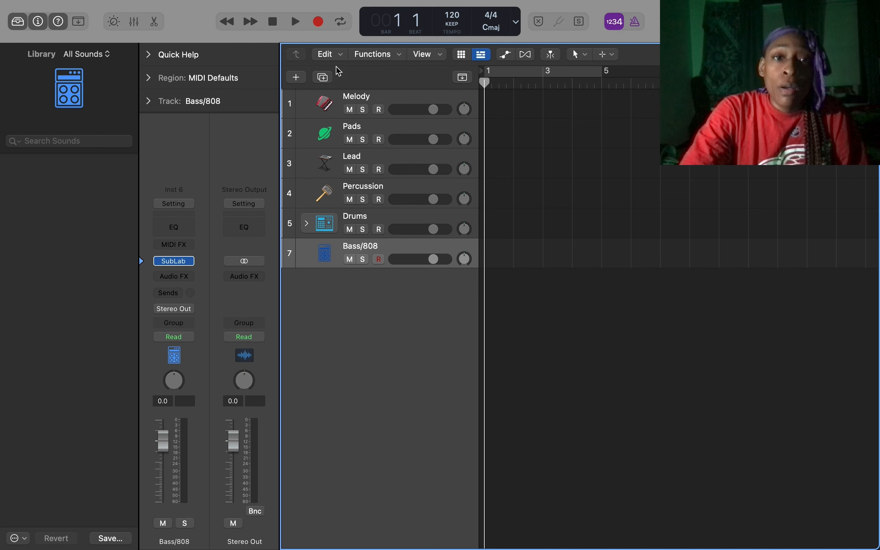
# Add a new audio track with its output set to Output 1 + 2
pyautogui.click(297, 77)
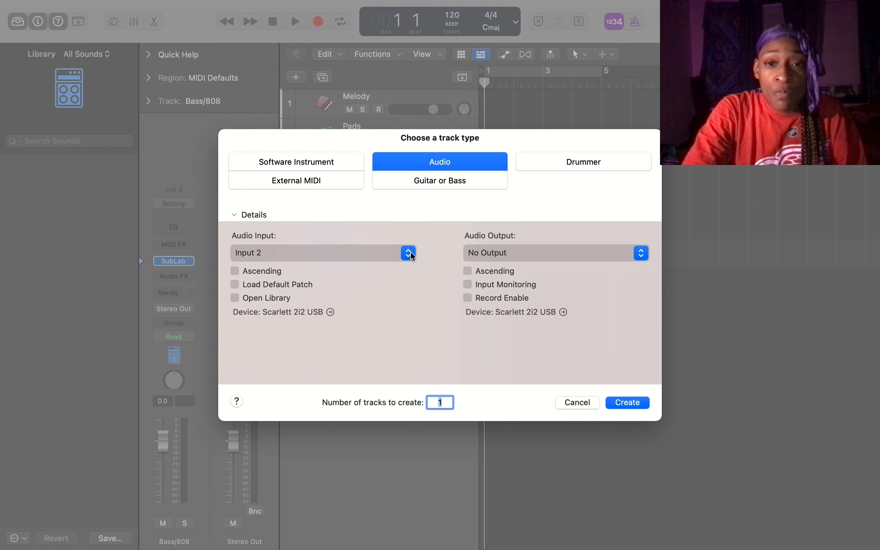
pyautogui.click(641, 253)
pyautogui.click(402, 346)
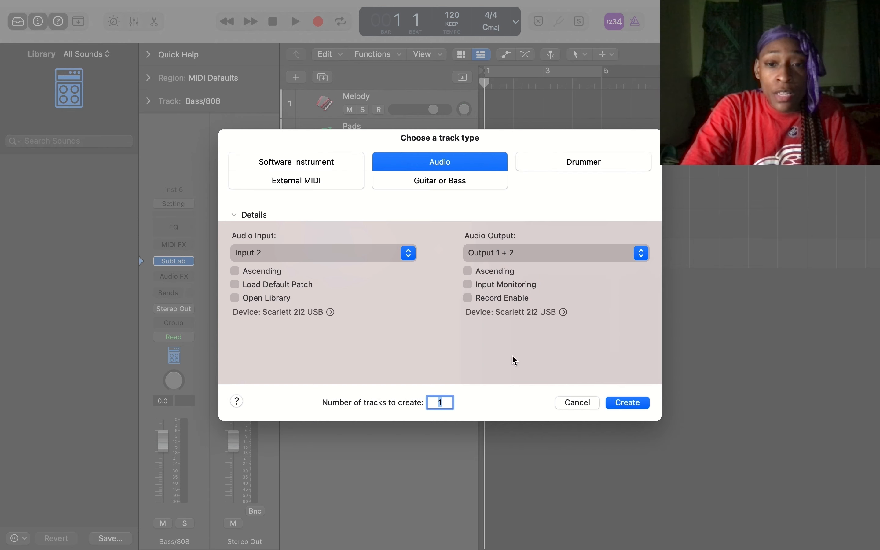
pyautogui.click(645, 403)
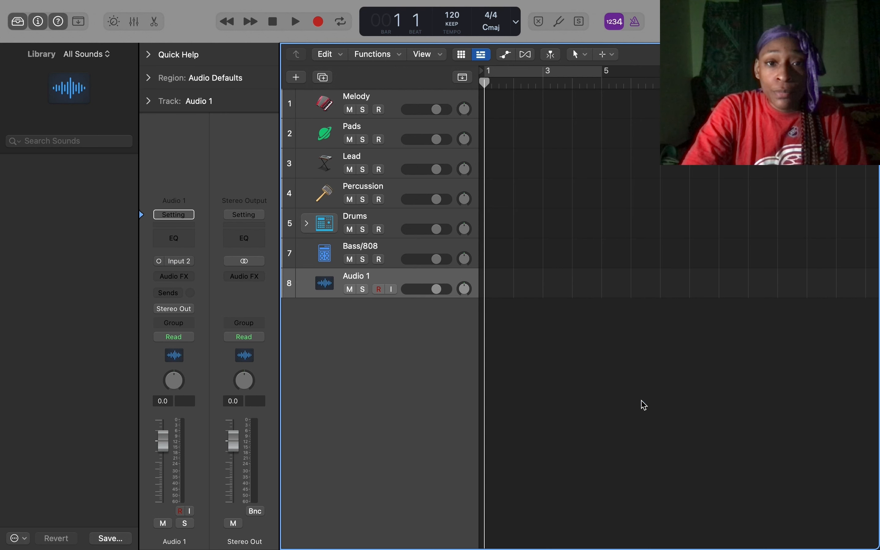
# Rename the new audio track to Tag
pyautogui.doubleClick(362, 276)
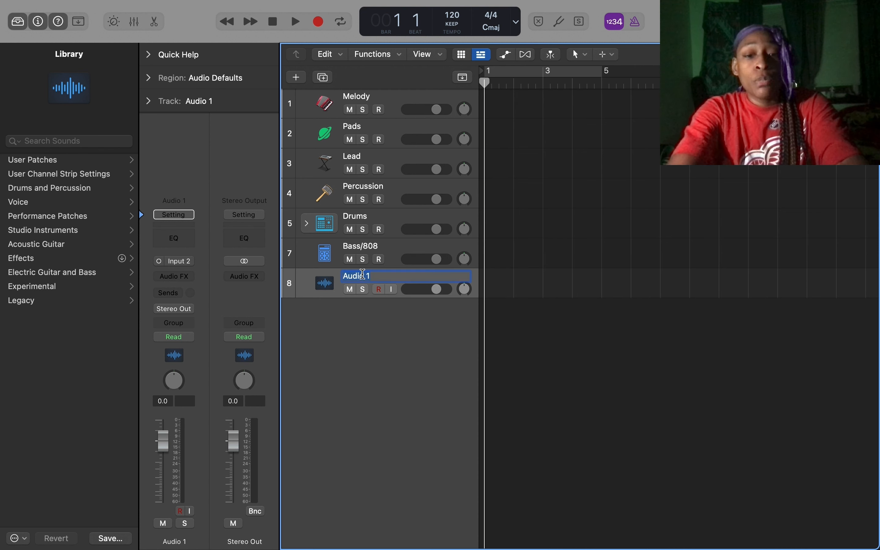
pyautogui.write('Ta')
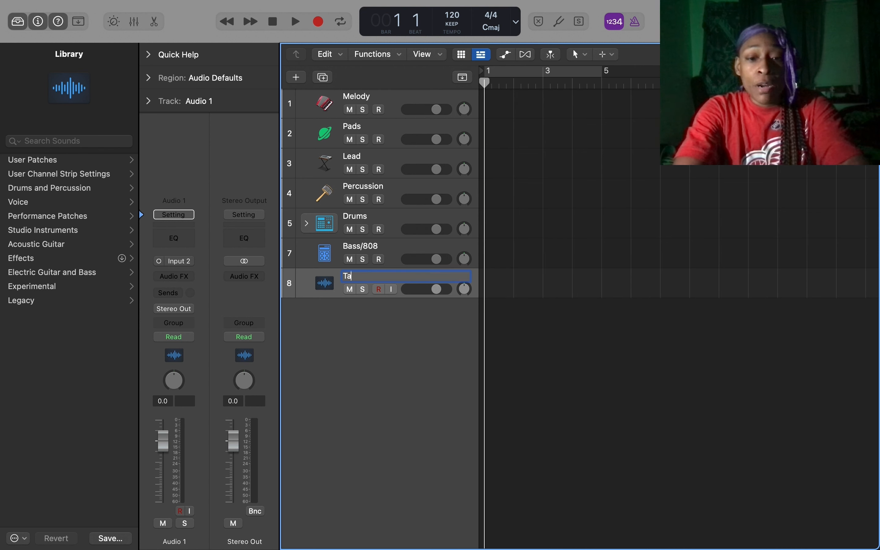
pyautogui.write('g')
pyautogui.press('Return')
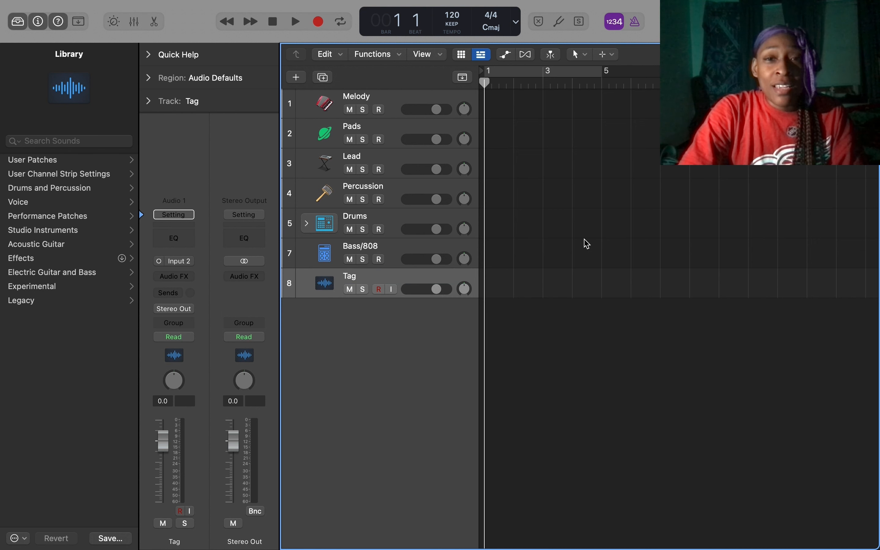
# Add a new software instrument track using the Komplete Kontrol instrument
pyautogui.click(301, 84)
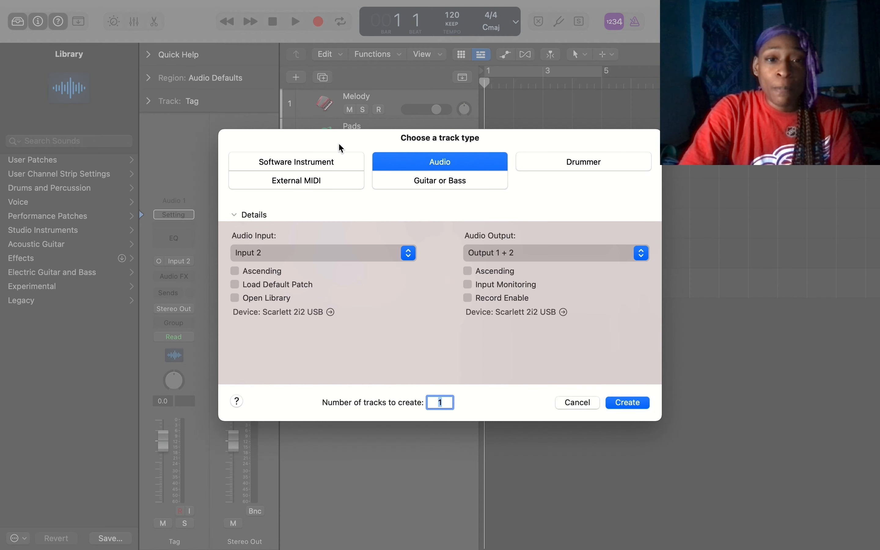
pyautogui.click(333, 160)
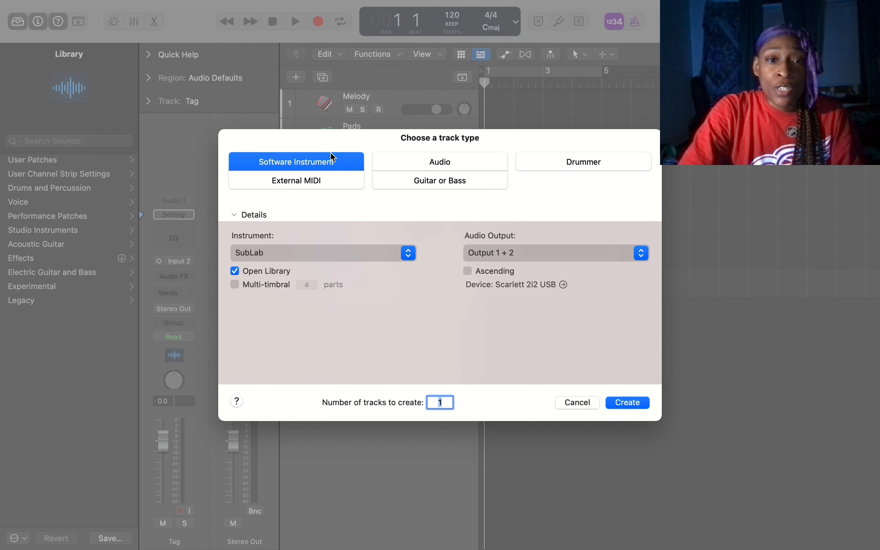
pyautogui.click(409, 253)
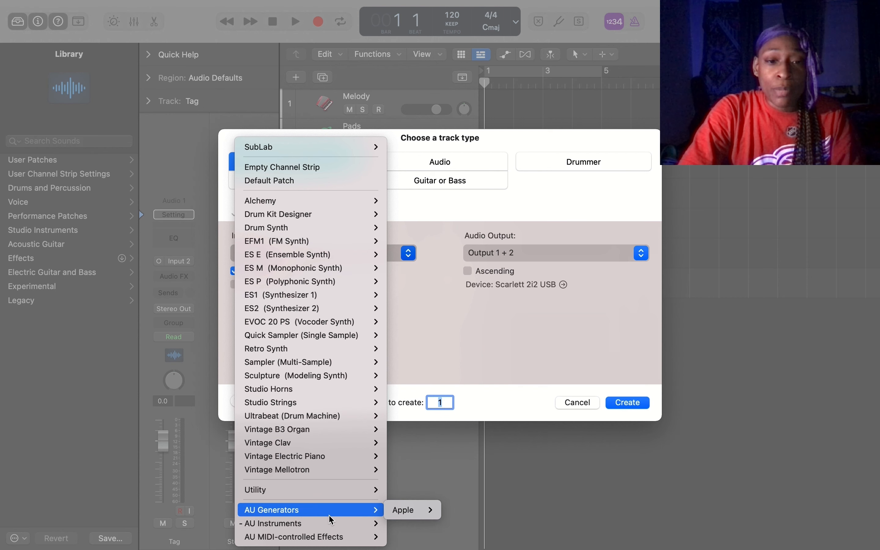
pyautogui.moveTo(330, 523)
pyautogui.moveTo(450, 502)
pyautogui.moveTo(541, 496)
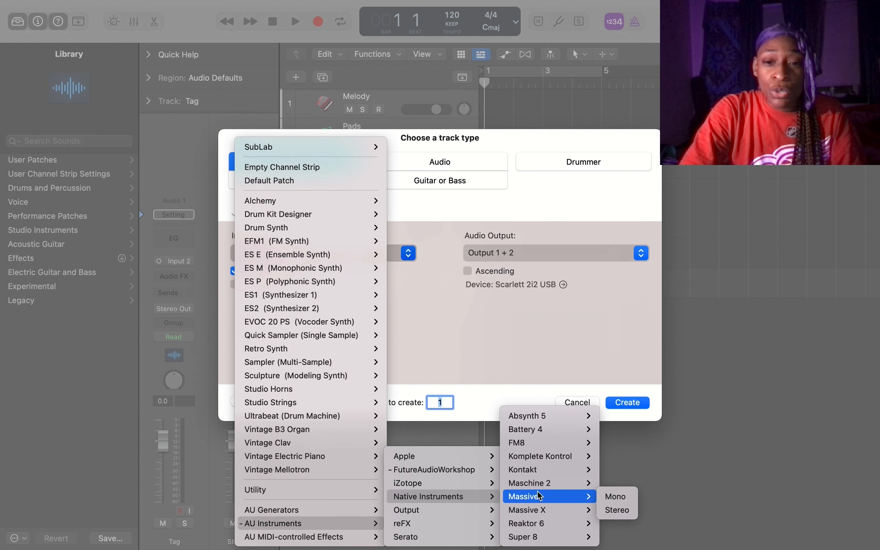
pyautogui.moveTo(549, 457)
pyautogui.click(625, 457)
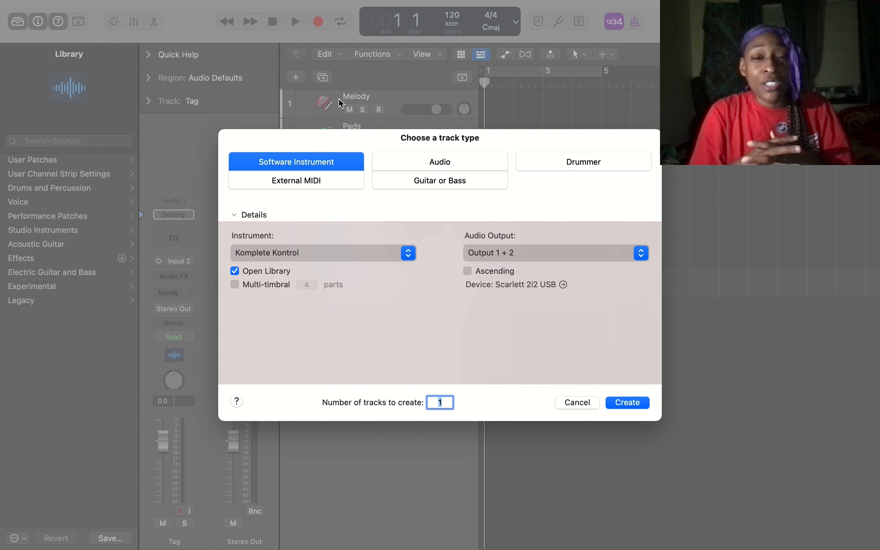
pyautogui.click(409, 256)
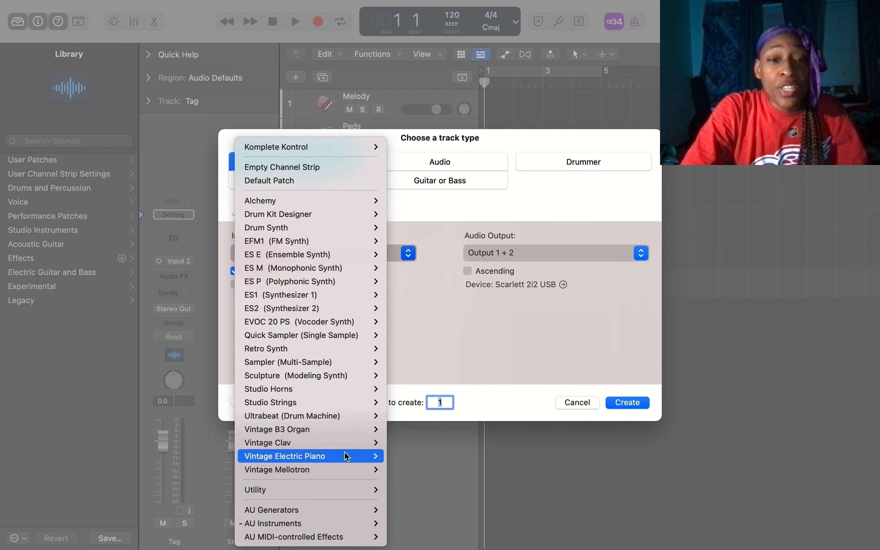
pyautogui.moveTo(347, 461)
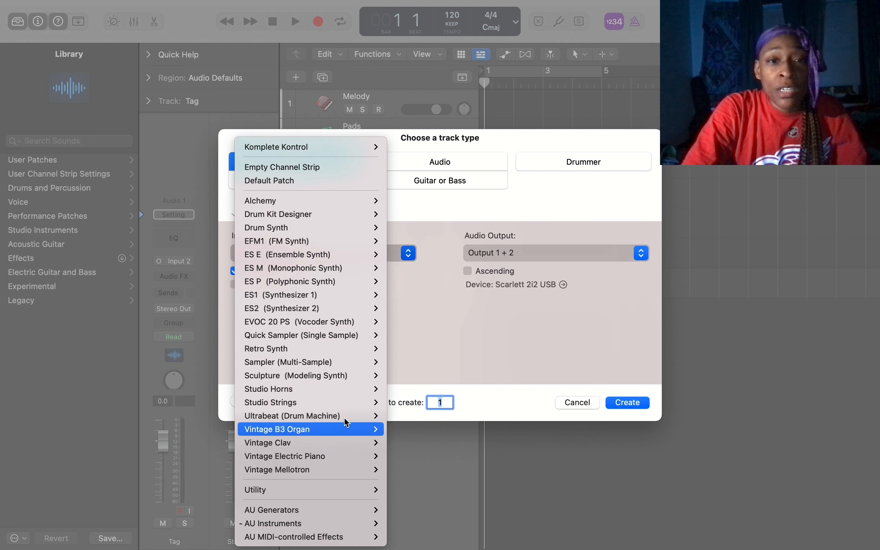
pyautogui.click(632, 404)
# Rename the new track Komplete and move it directly below the Melody track
pyautogui.doubleClick(352, 307)
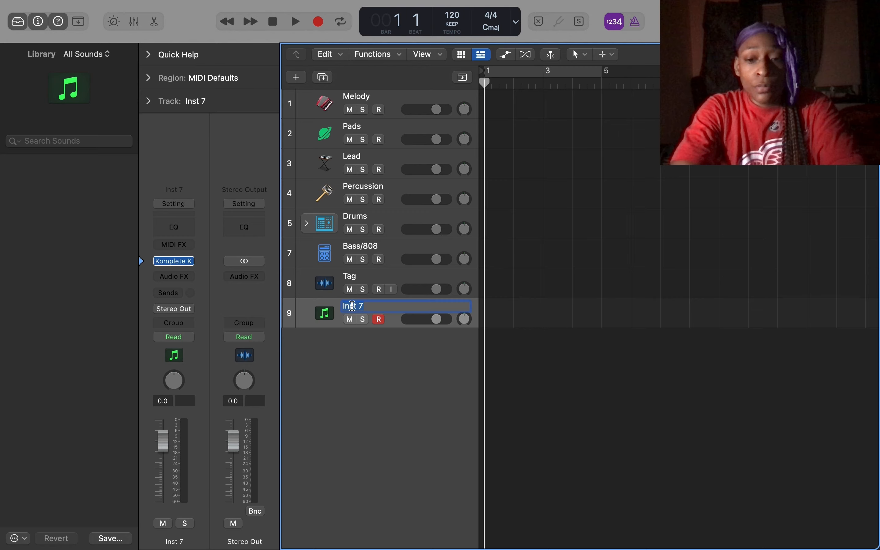
pyautogui.write('Kom')
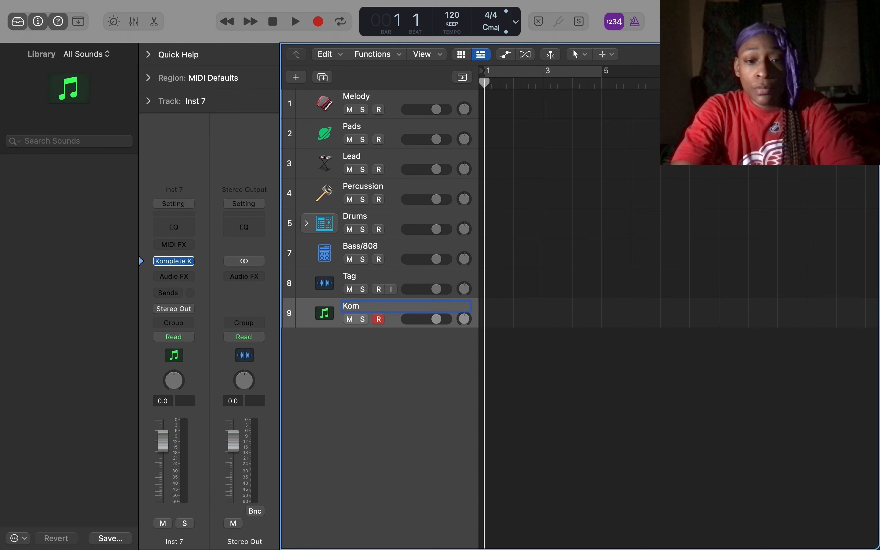
pyautogui.write('plete')
pyautogui.moveTo(312, 310); pyautogui.dragTo(311, 128)
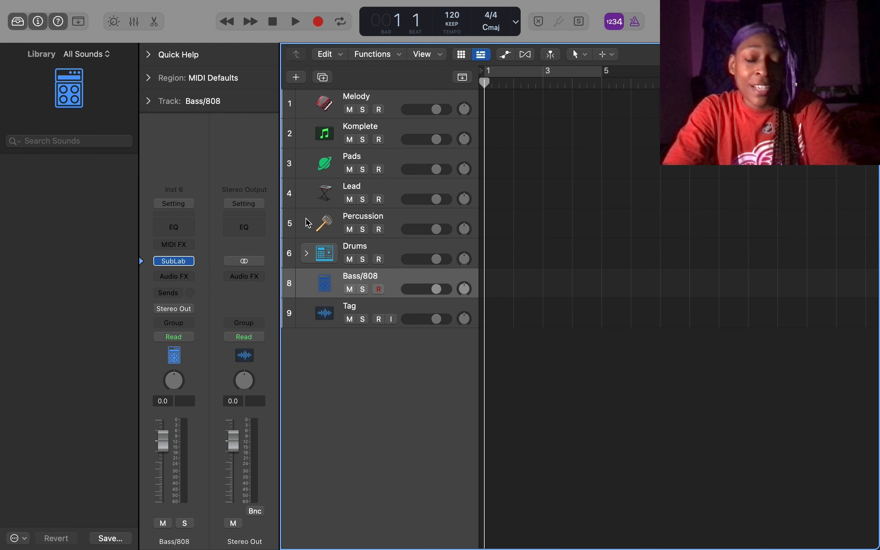
# Open the mixer and assign a dark purple colour to the Bass/808 channel strip
pyautogui.press('x')
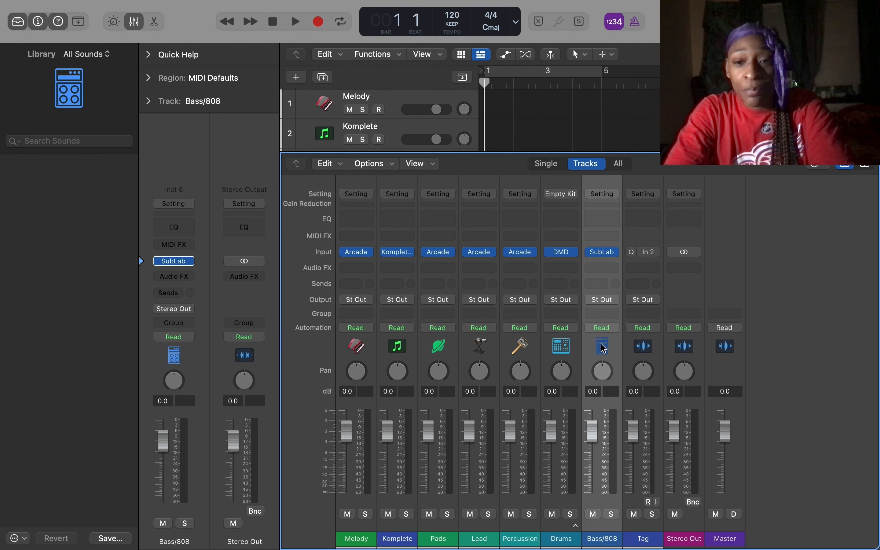
pyautogui.rightClick(611, 542)
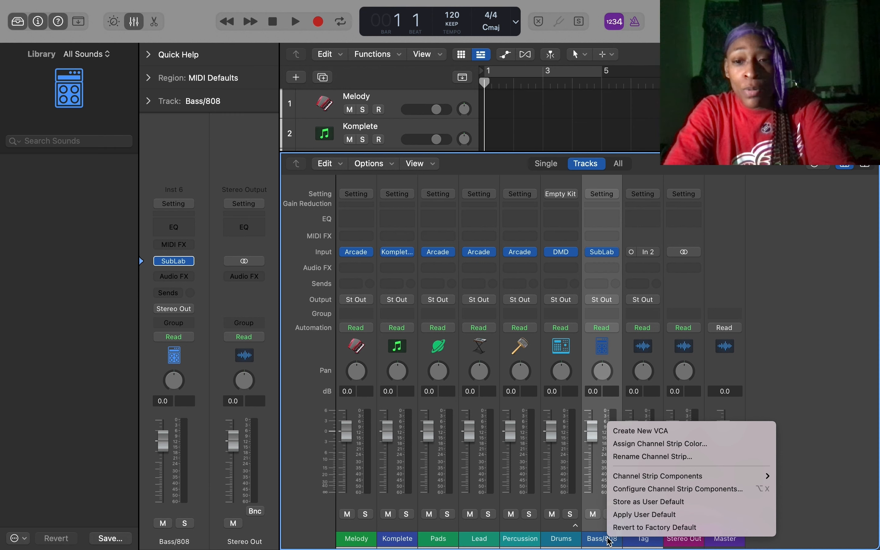
pyautogui.click(667, 450)
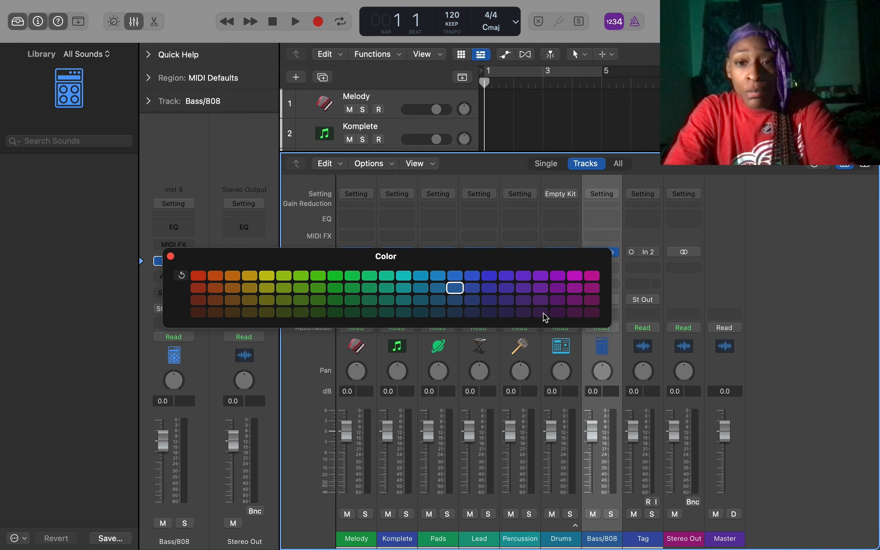
pyautogui.click(558, 313)
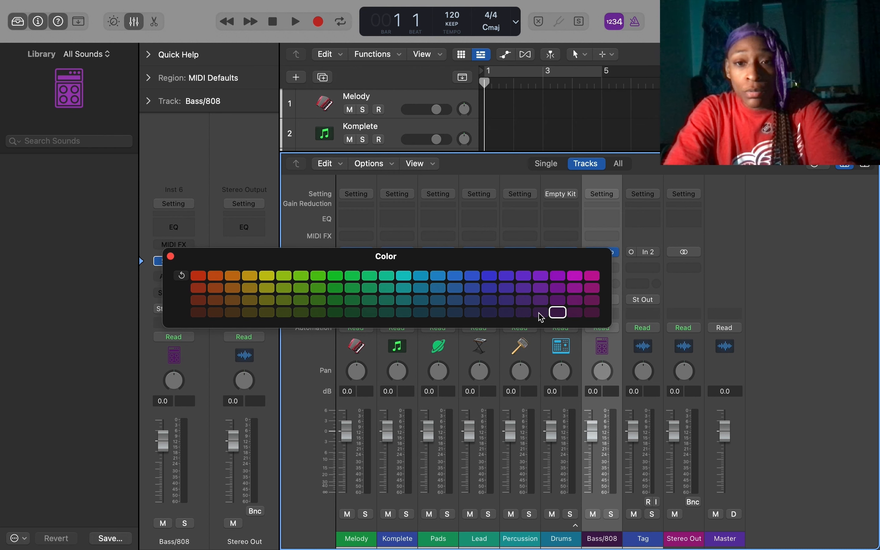
pyautogui.click(525, 313)
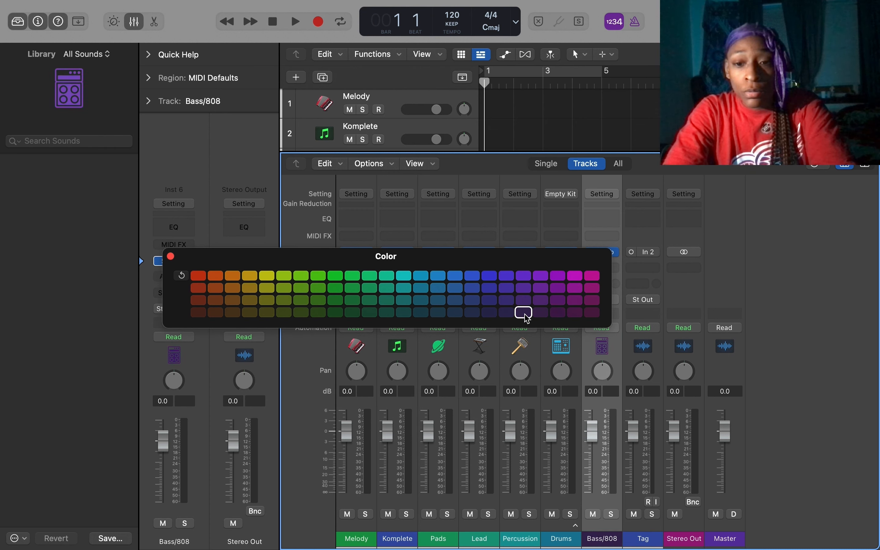
pyautogui.click(541, 313)
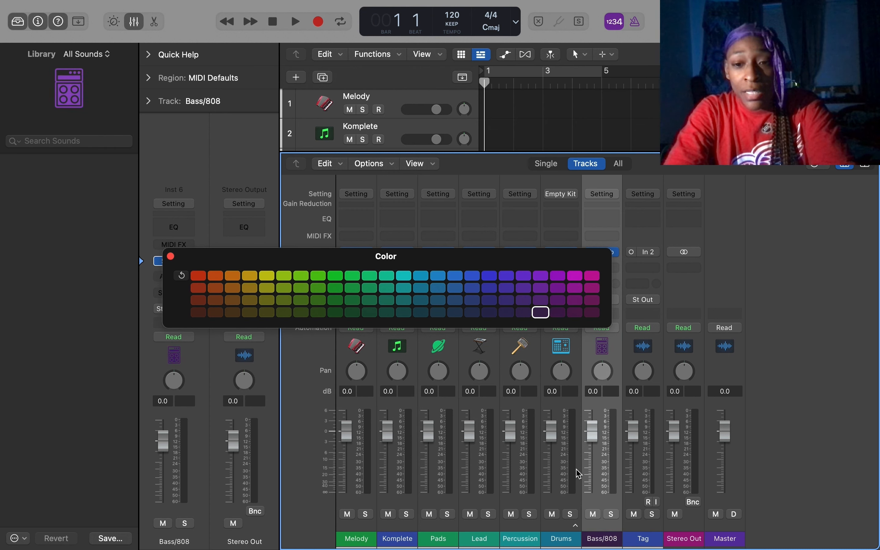
pyautogui.click(171, 257)
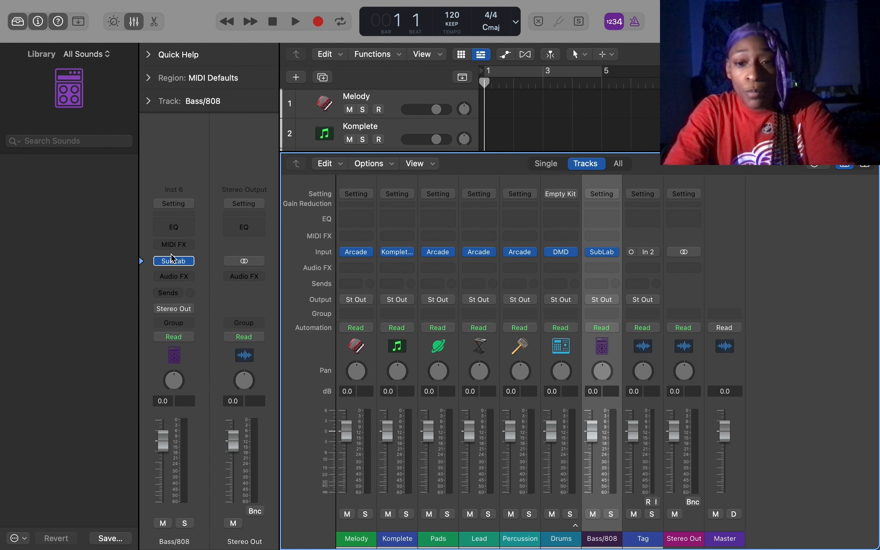
# Assign a red colour to the Drums channel strip
pyautogui.click(561, 545)
pyautogui.rightClick(561, 546)
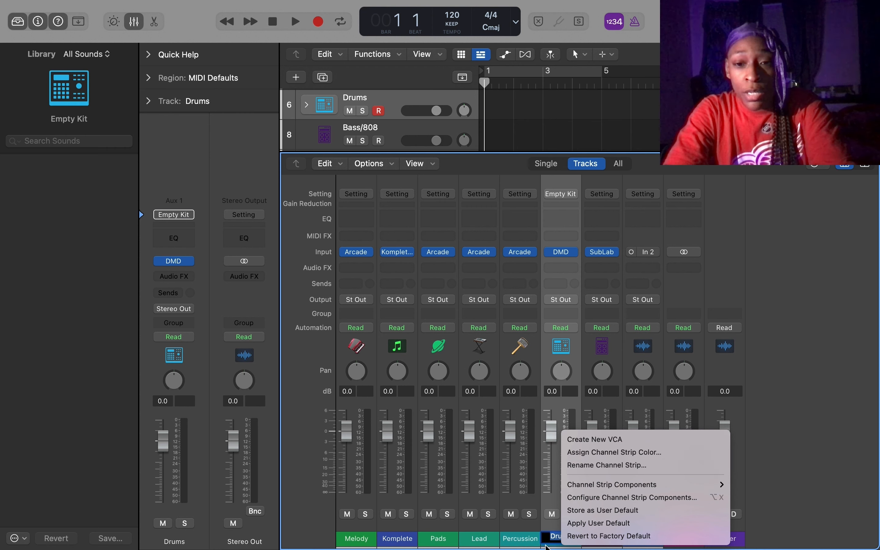
pyautogui.click(607, 453)
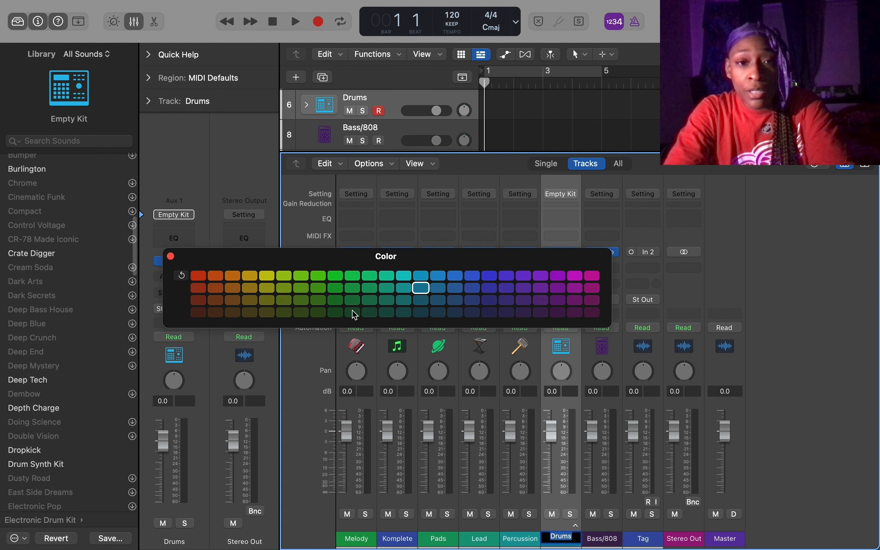
pyautogui.click(199, 276)
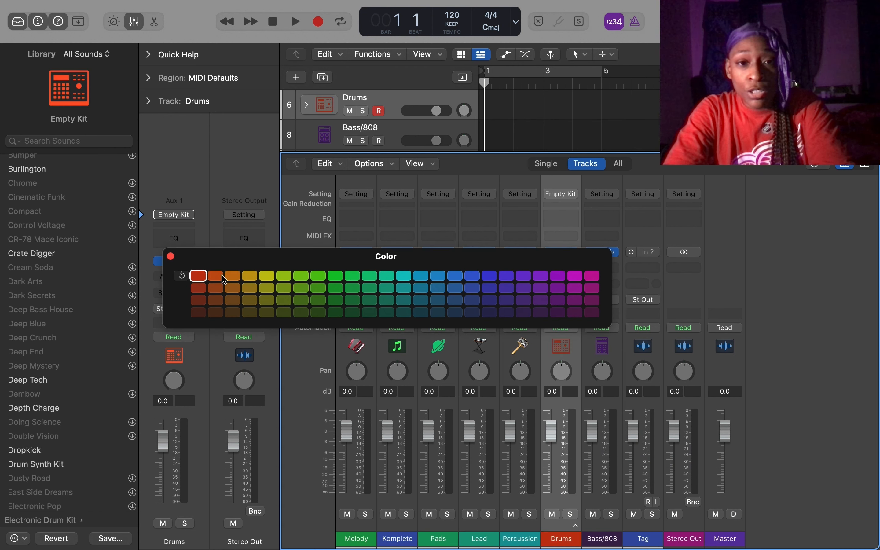
pyautogui.click(216, 276)
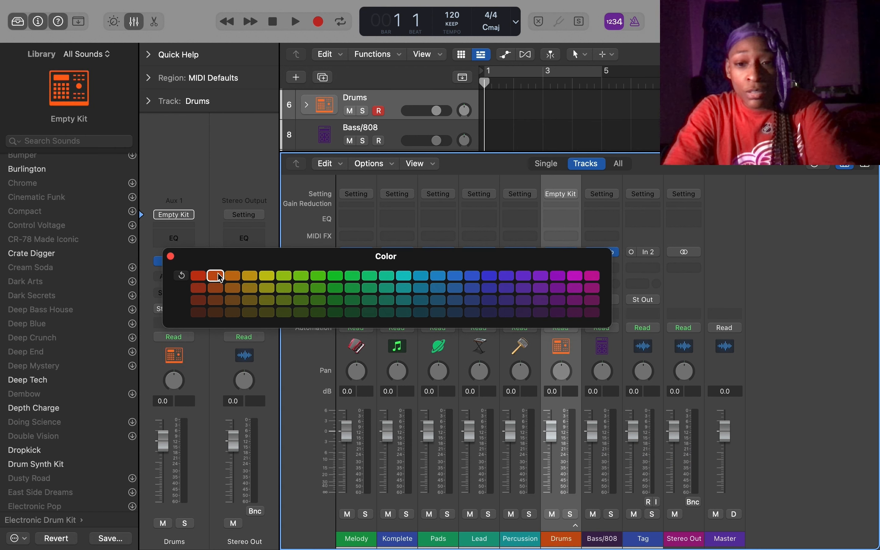
pyautogui.click(199, 277)
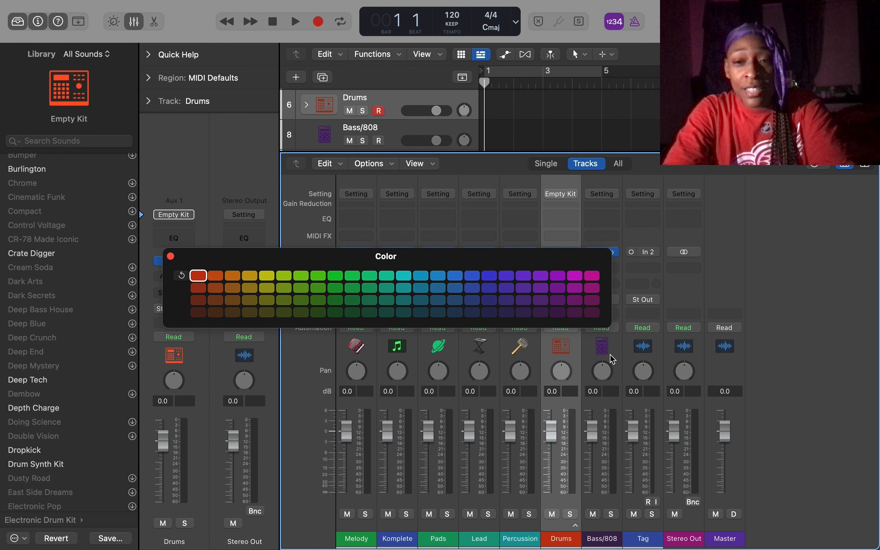
pyautogui.click(170, 256)
pyautogui.click(517, 540)
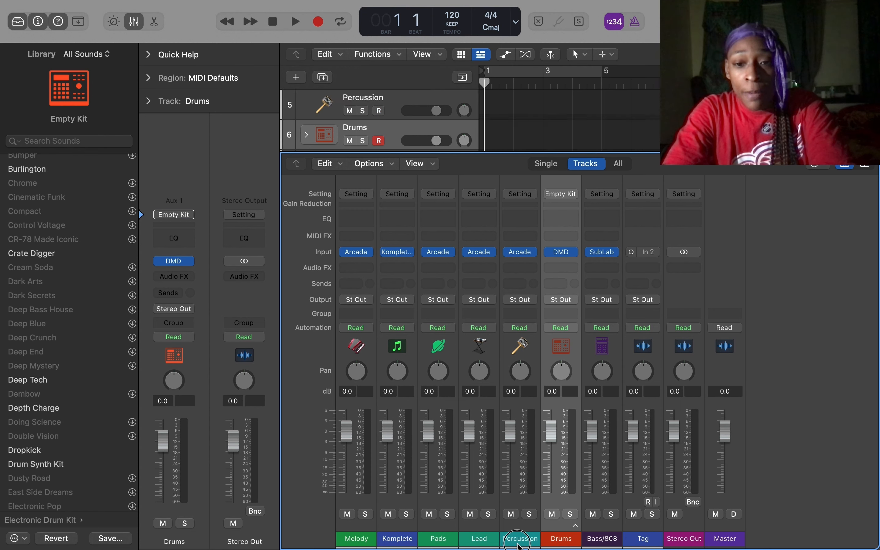
pyautogui.rightClick(519, 542)
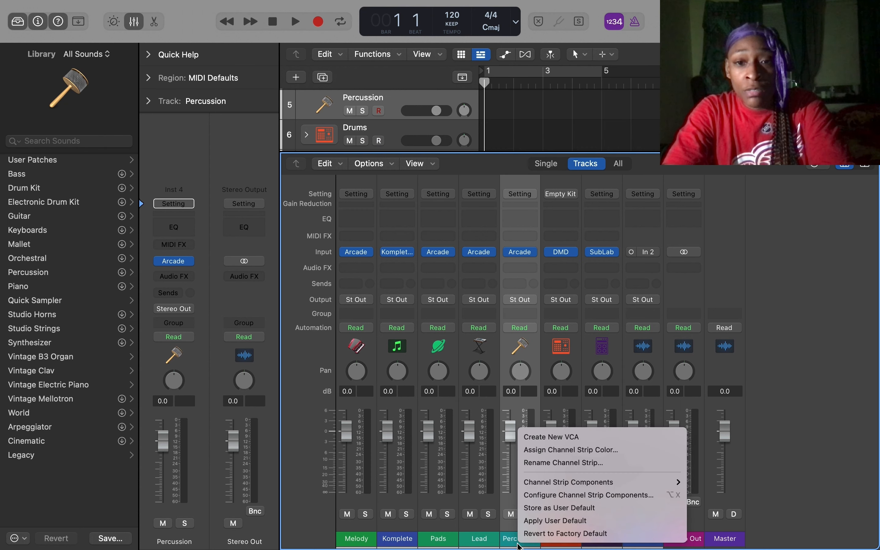
pyautogui.click(558, 454)
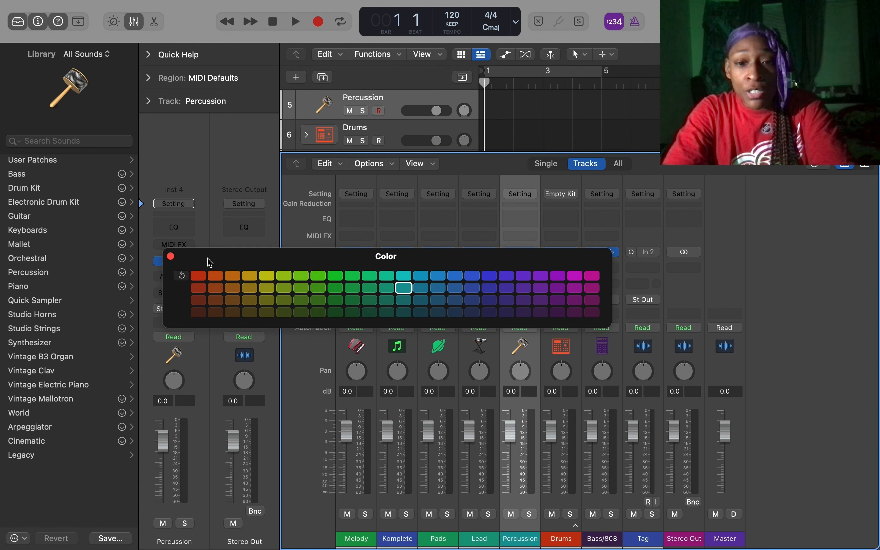
pyautogui.click(171, 257)
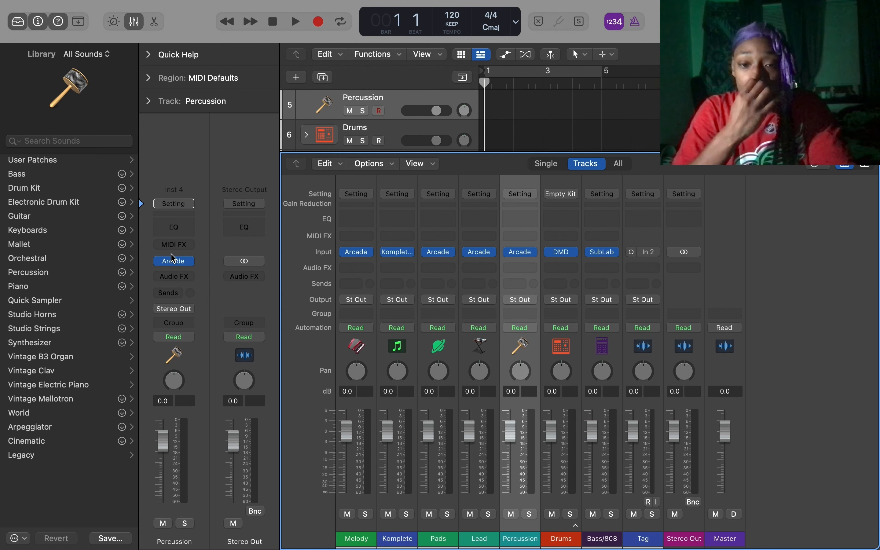
pyautogui.click(471, 540)
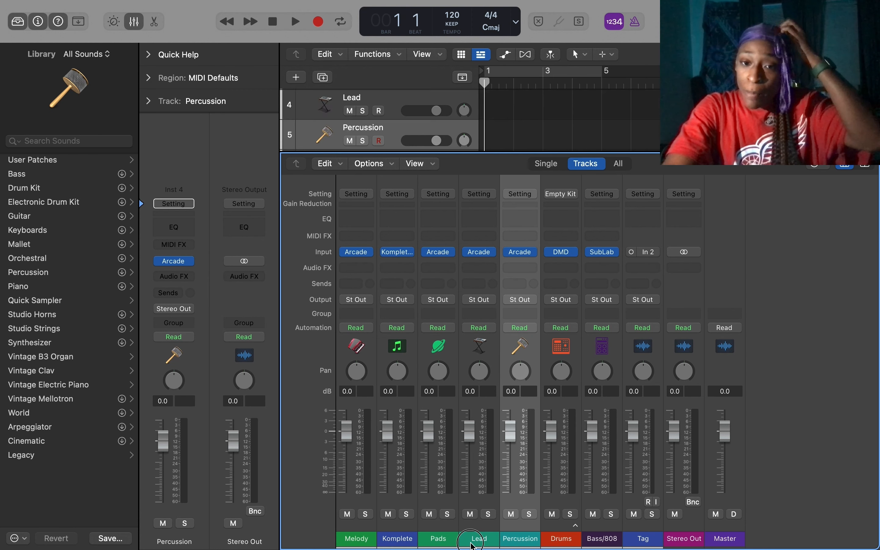
pyautogui.click(436, 540)
pyautogui.click(397, 540)
pyautogui.click(360, 539)
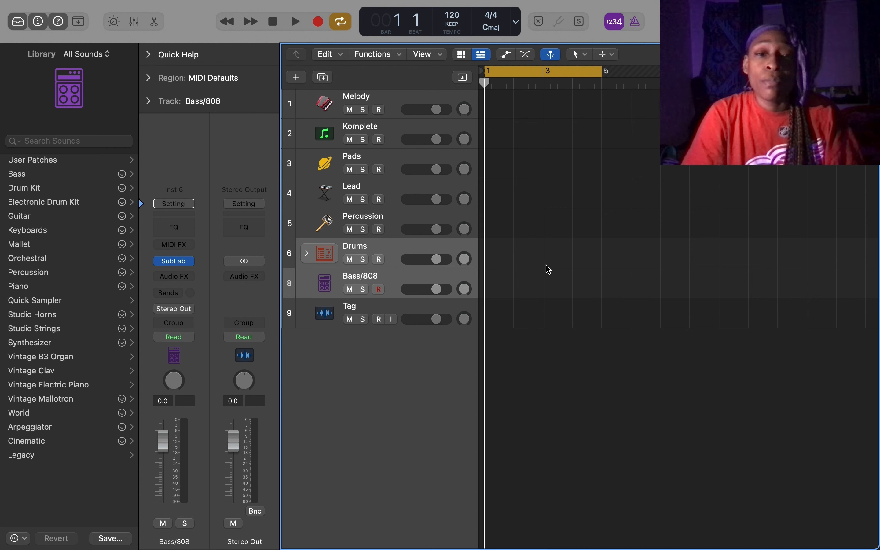
# Create a pattern region at the start of the Drums track
pyautogui.click(420, 252)
pyautogui.rightClick(503, 256)
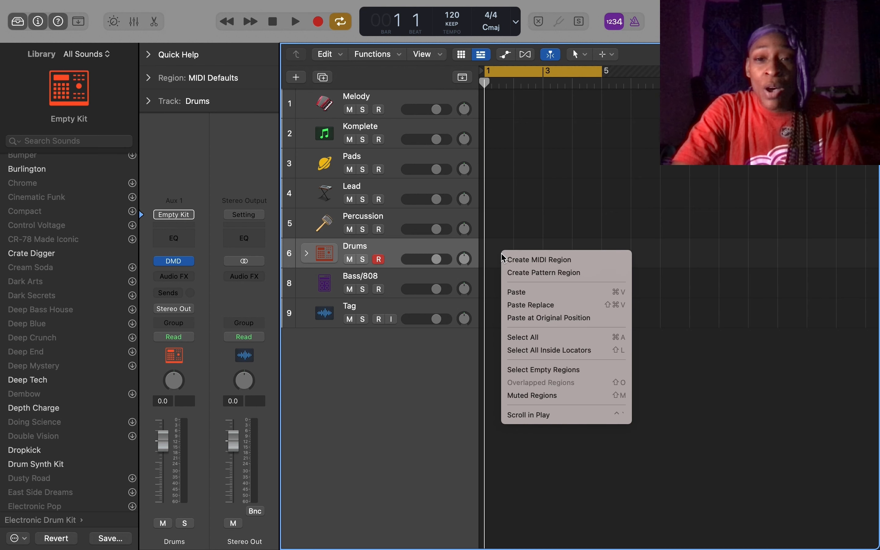
pyautogui.click(531, 273)
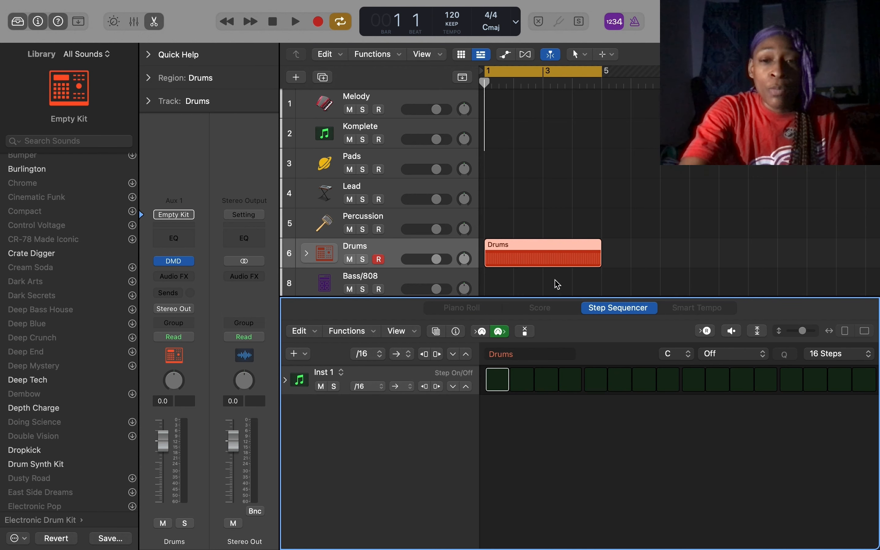
pyautogui.press('x')
pyautogui.press('x')
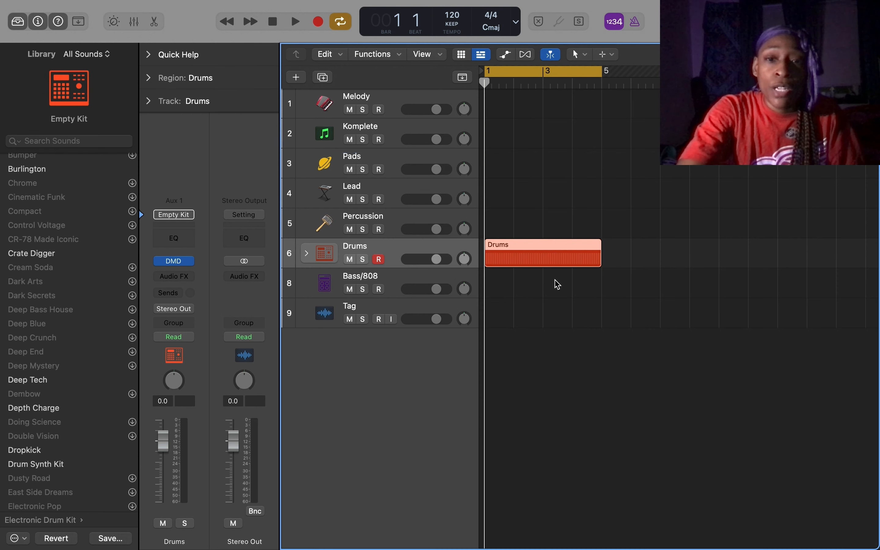
# Create a pattern region at the start of the Bass/808 track
pyautogui.click(505, 289)
pyautogui.click(467, 284)
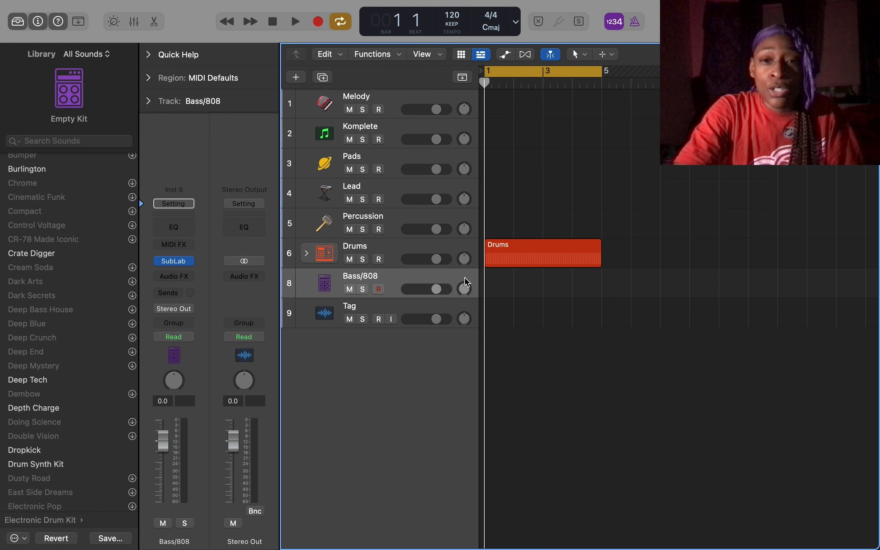
pyautogui.rightClick(504, 283)
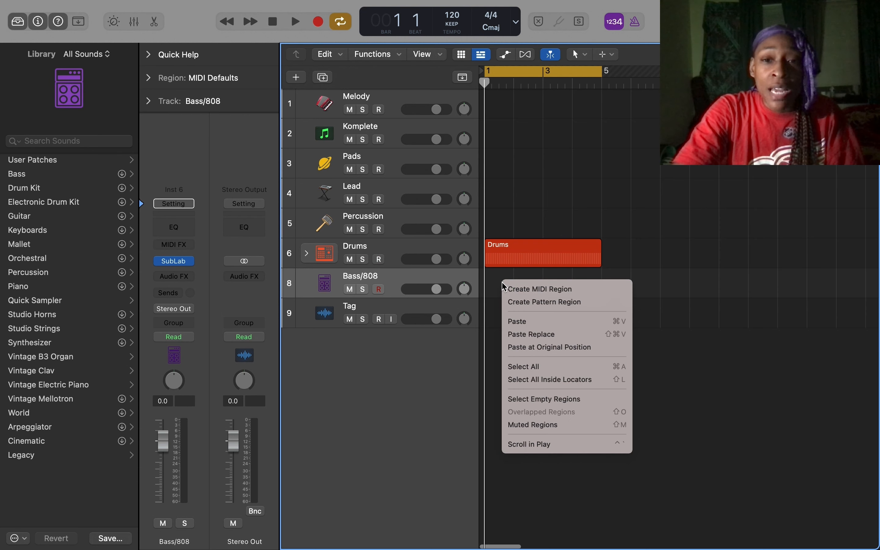
pyautogui.click(520, 303)
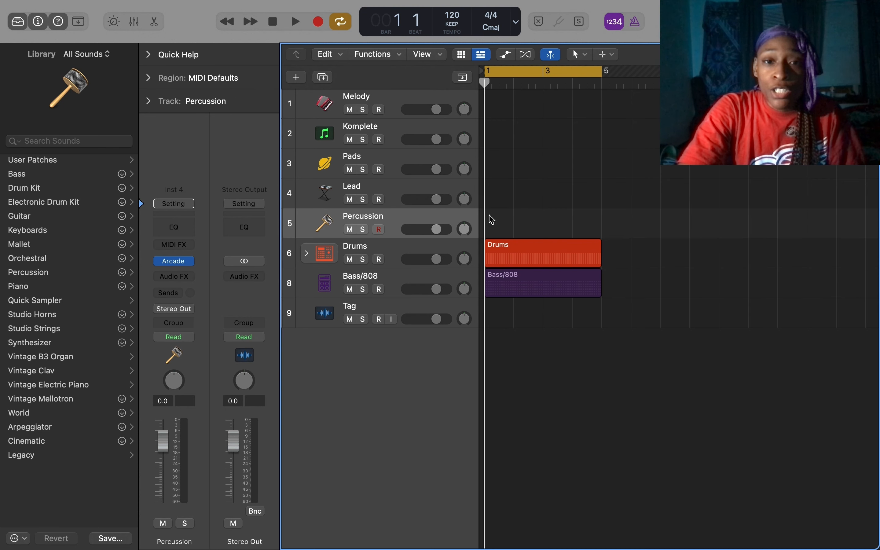
# Create a MIDI region on the Percussion track and lengthen it to end at bar 5
pyautogui.rightClick(490, 219)
pyautogui.click(512, 230)
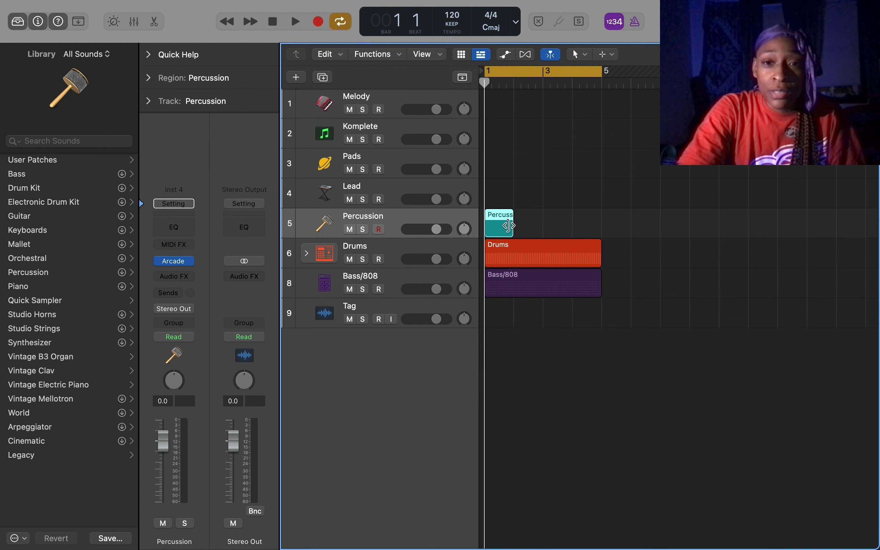
pyautogui.moveTo(513, 231); pyautogui.dragTo(601, 233)
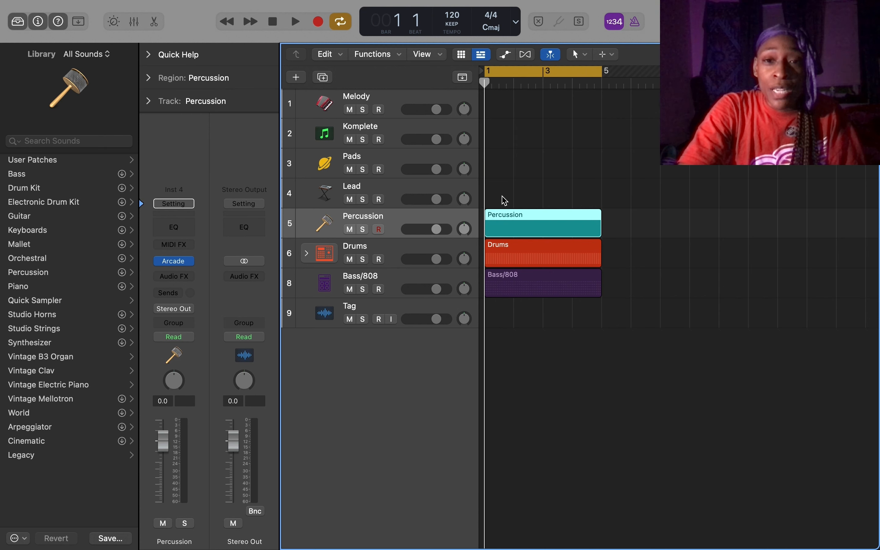
# Create a MIDI region on the Lead track and lengthen it to end at bar 5
pyautogui.click(437, 187)
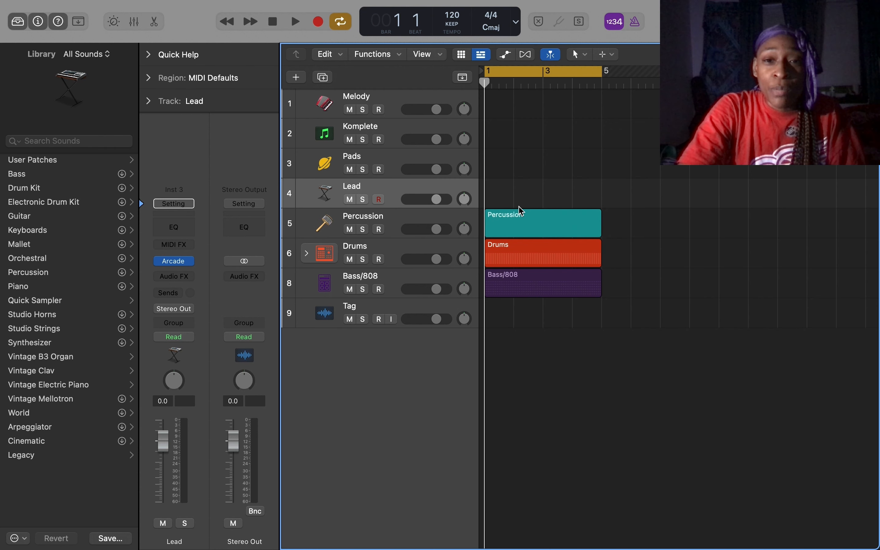
pyautogui.rightClick(495, 196)
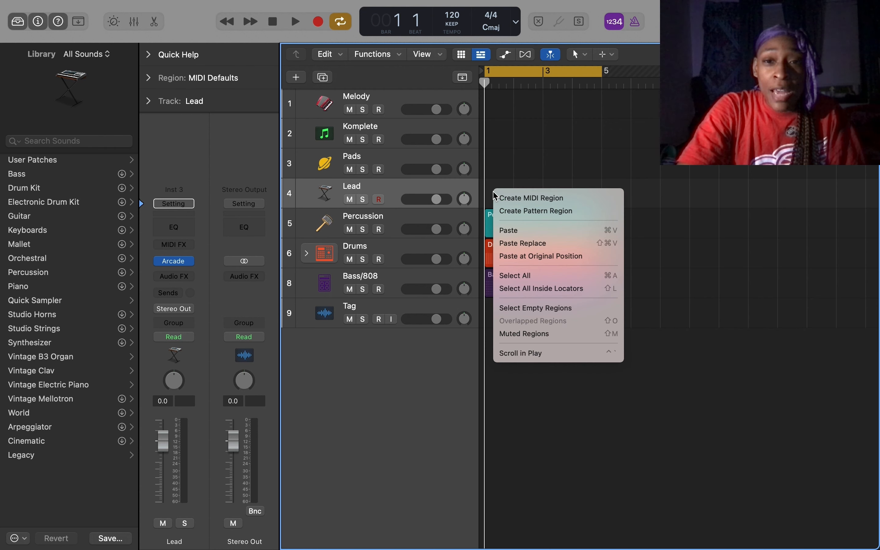
pyautogui.click(502, 198)
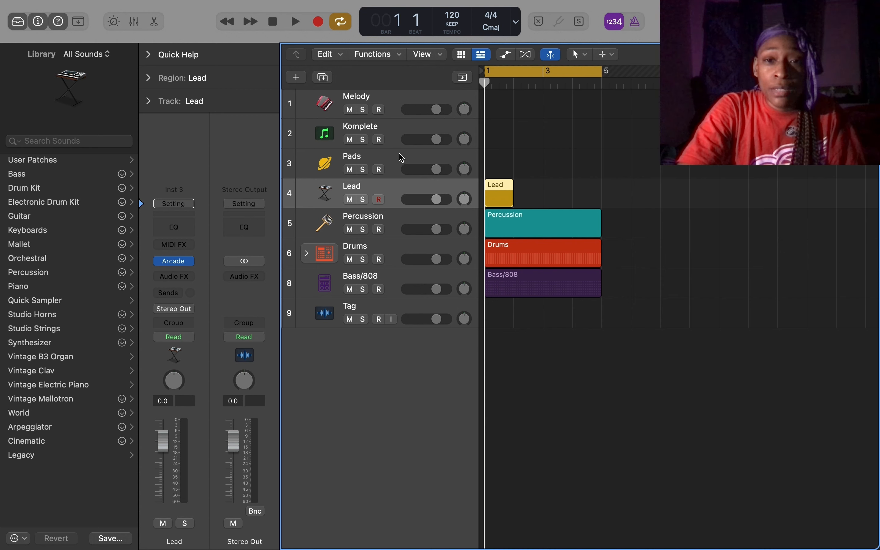
pyautogui.moveTo(513, 199); pyautogui.dragTo(599, 197)
# Create a MIDI region on the Pads track and lengthen it to end at bar 5
pyautogui.rightClick(504, 172)
pyautogui.click(510, 174)
pyautogui.moveTo(512, 166); pyautogui.dragTo(599, 167)
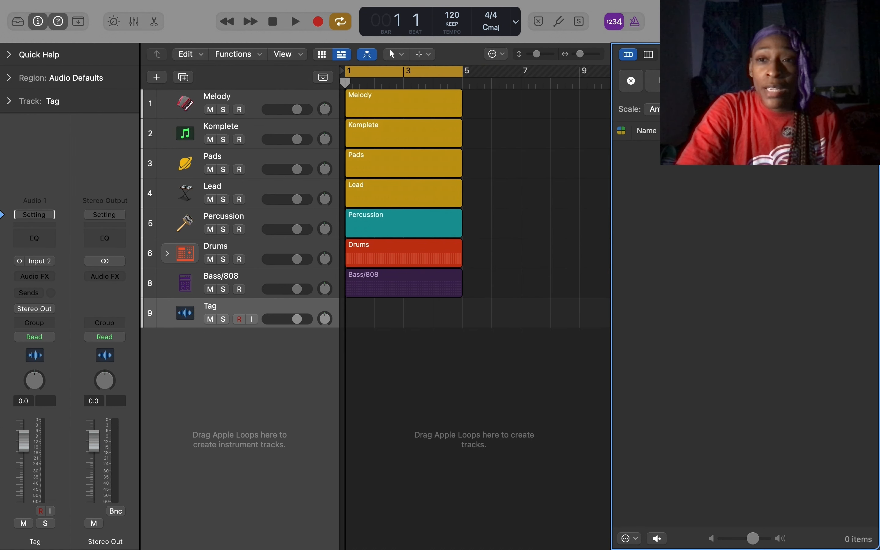
# Drag the tag meek audio file onto the Tag track near bar 3, then mute the Tag track
pyautogui.moveTo(648, 163); pyautogui.dragTo(475, 301)
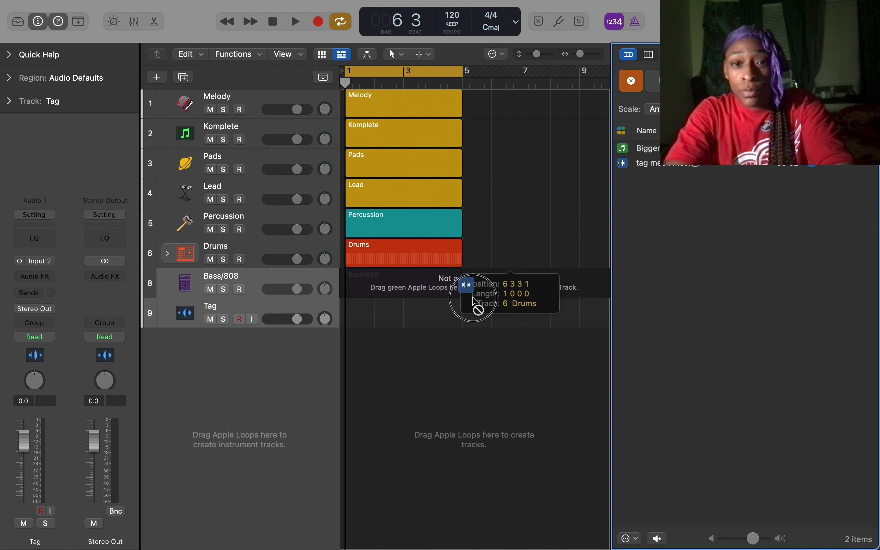
pyautogui.moveTo(475, 300); pyautogui.dragTo(425, 313)
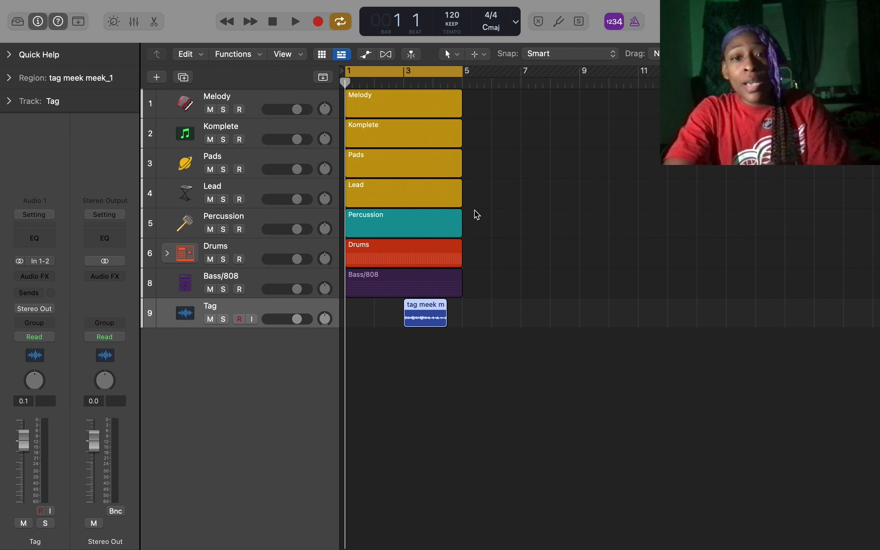
pyautogui.click(211, 320)
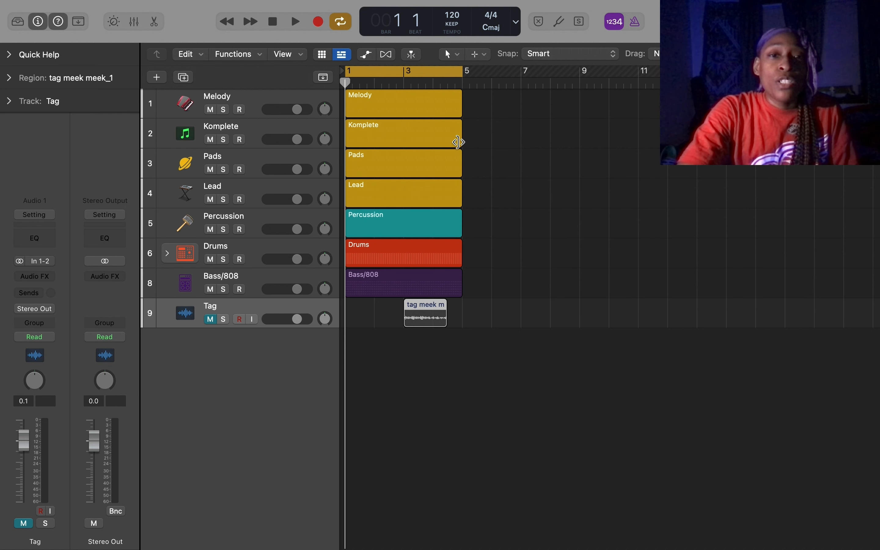
# Save the project as a template named "Arcade Project Template 1" in the Project Templates folder
pyautogui.moveTo(218, 4)
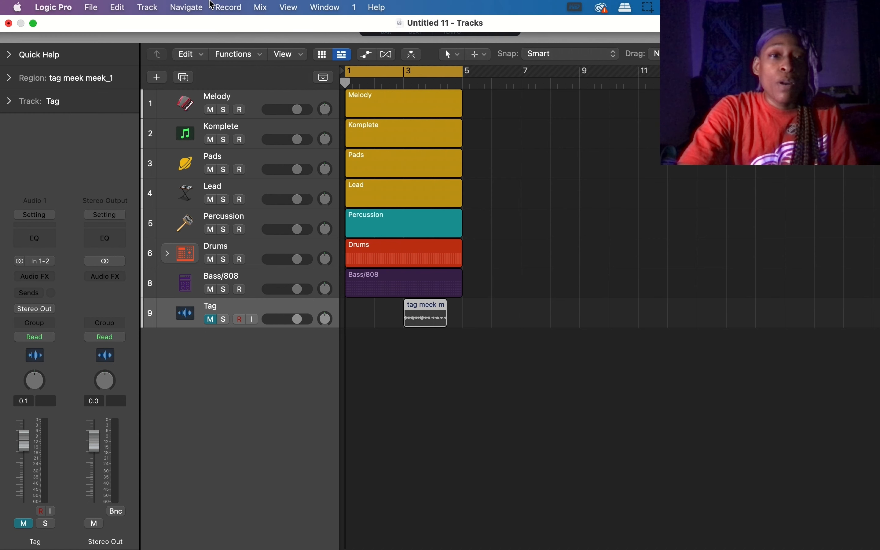
pyautogui.click(98, 9)
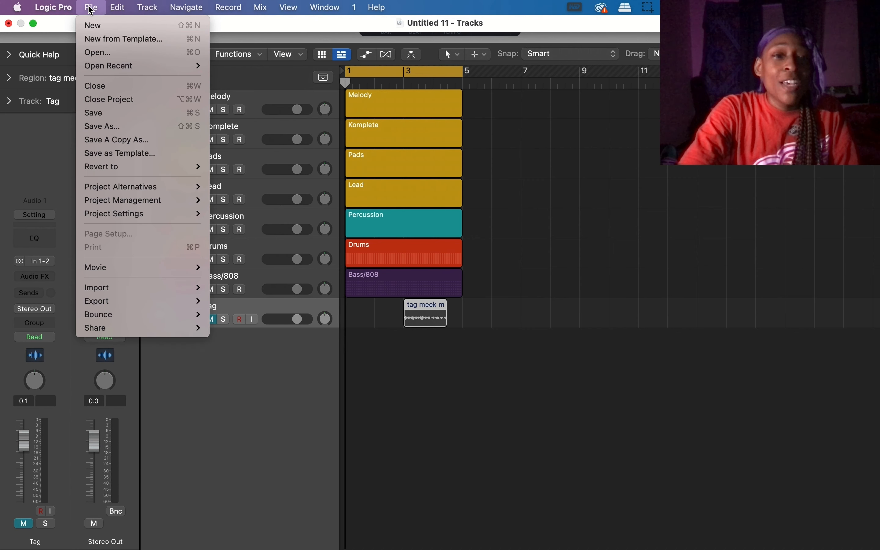
pyautogui.click(132, 153)
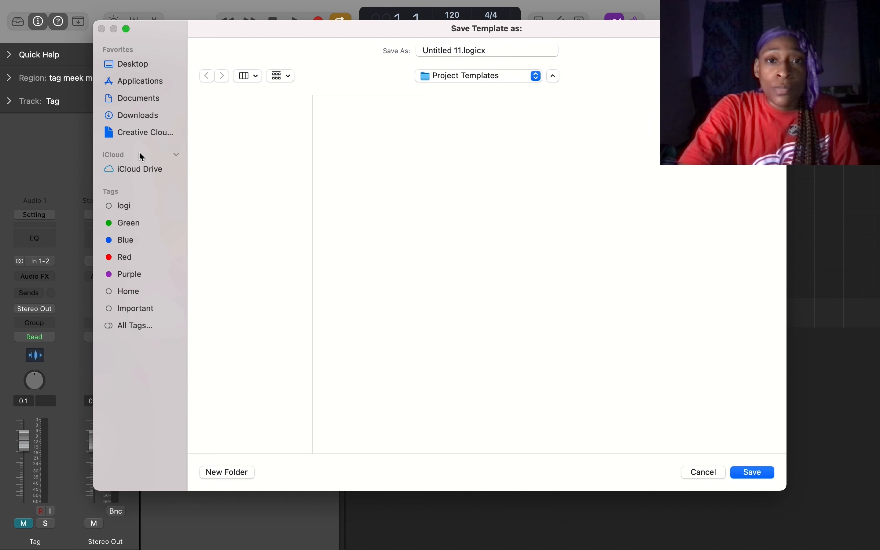
pyautogui.moveTo(465, 50); pyautogui.dragTo(416, 52)
pyautogui.write('Arcade Project Temp')
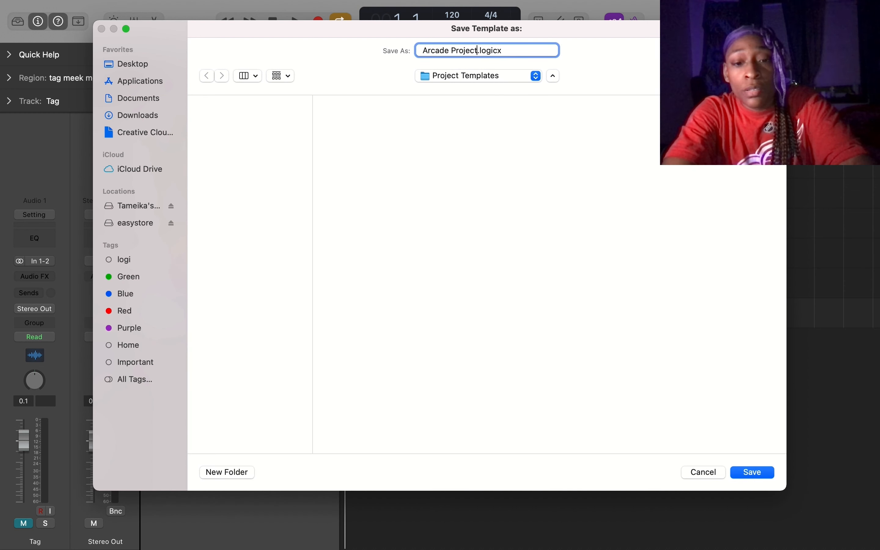
pyautogui.write('late ')
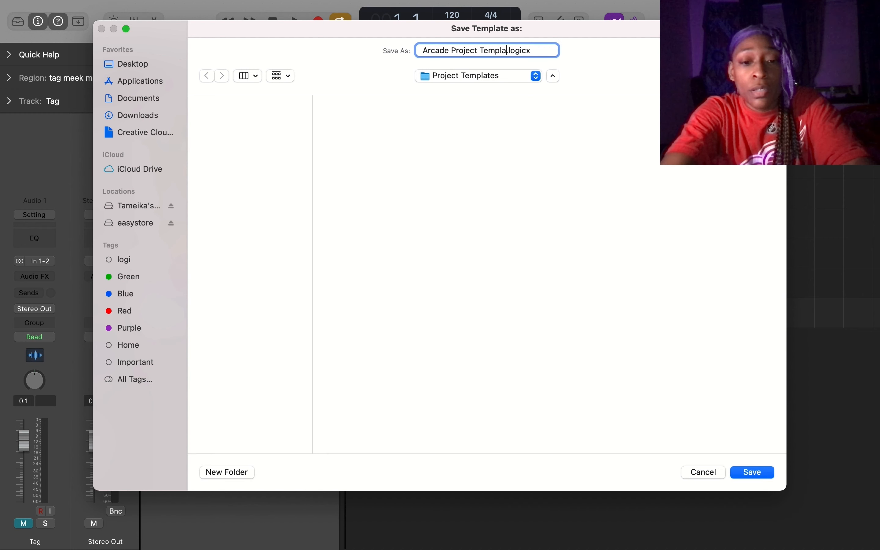
pyautogui.write('1')
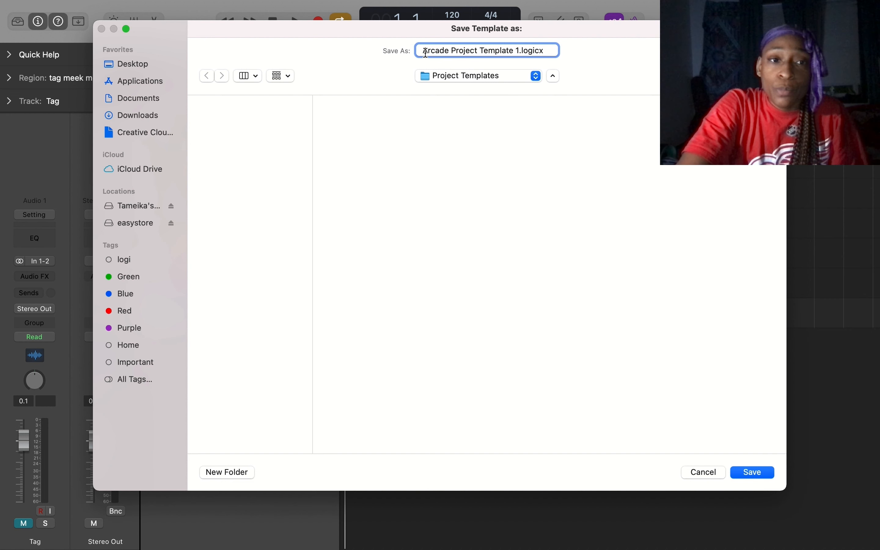
pyautogui.click(541, 83)
pyautogui.click(606, 64)
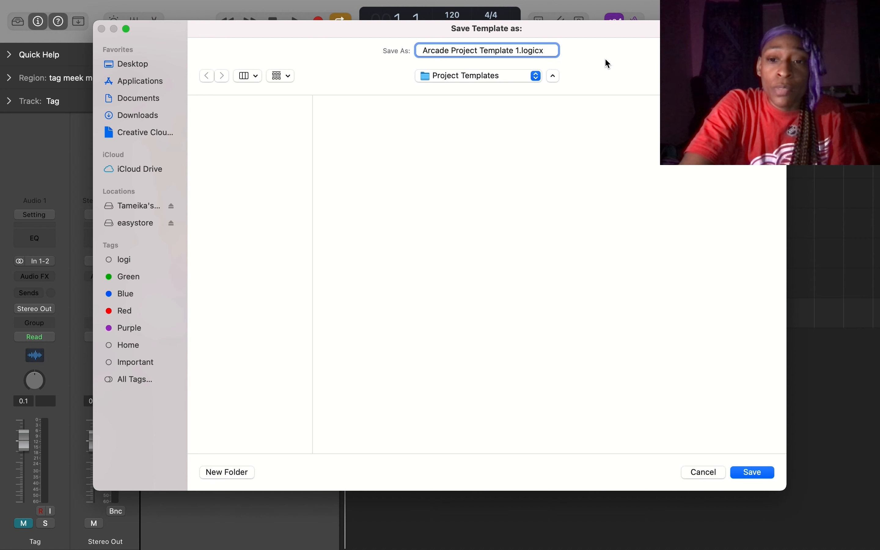
pyautogui.click(770, 472)
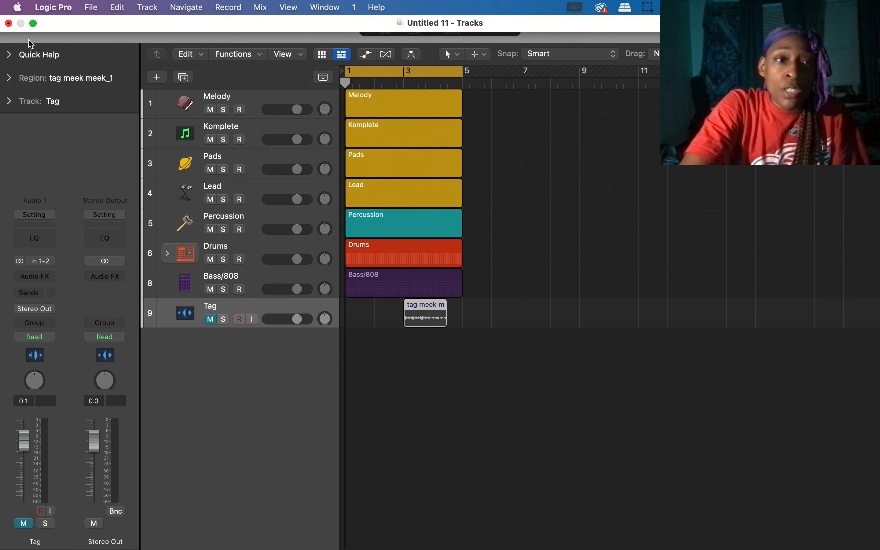
# Close the project window, then start a new project from "Arcade Project Template 1" under My Templates
pyautogui.click(9, 24)
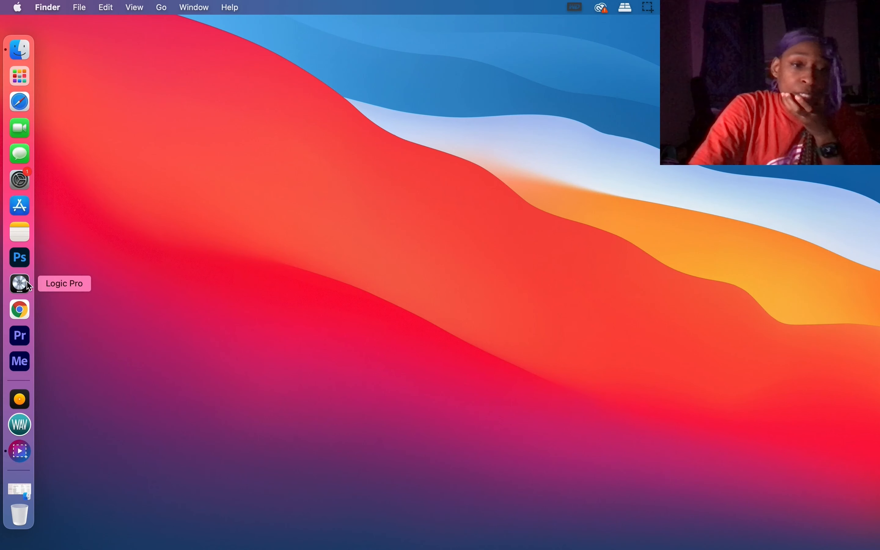
pyautogui.click(15, 287)
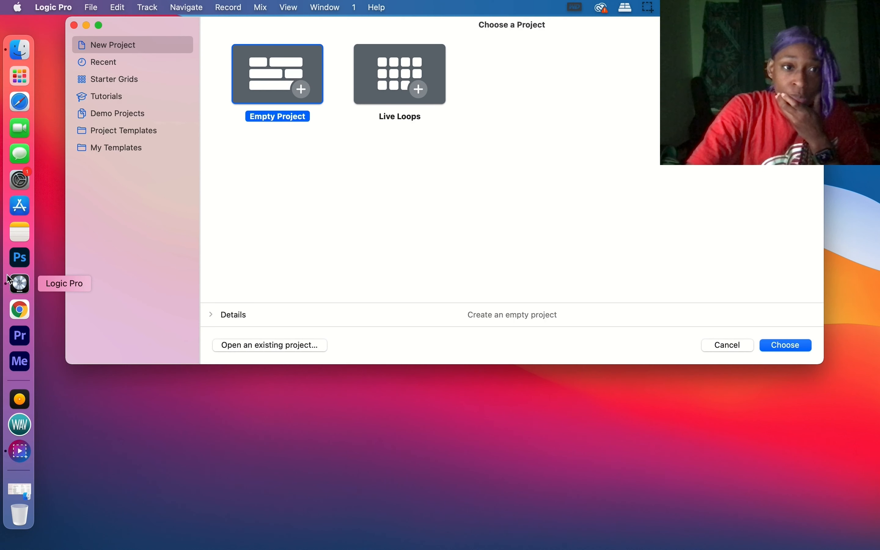
pyautogui.click(114, 147)
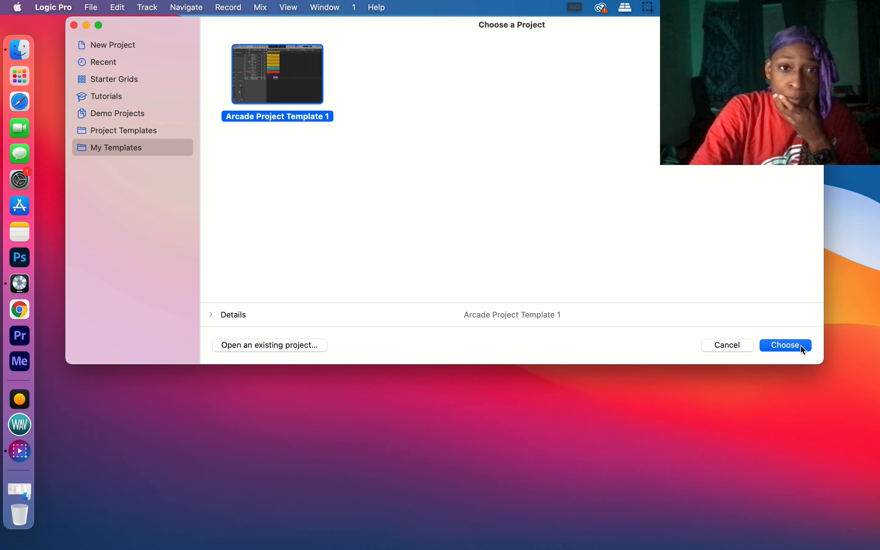
pyautogui.click(786, 345)
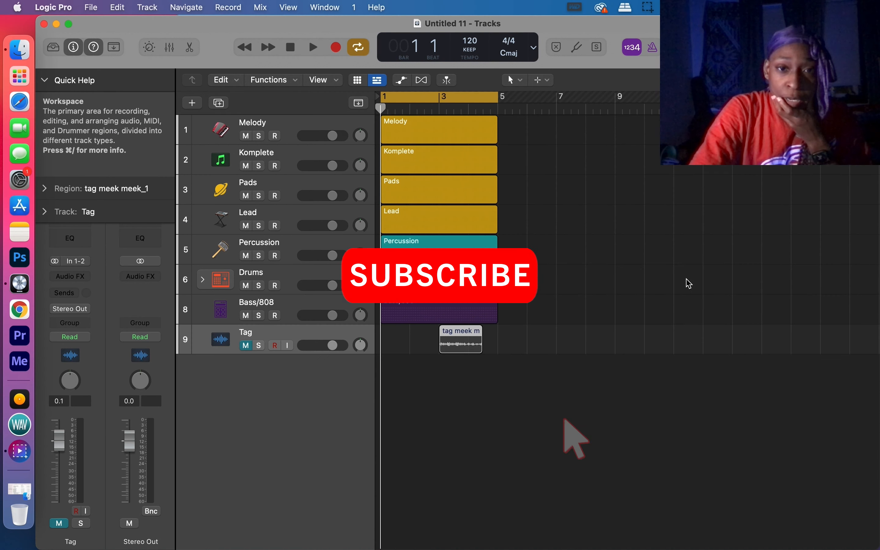